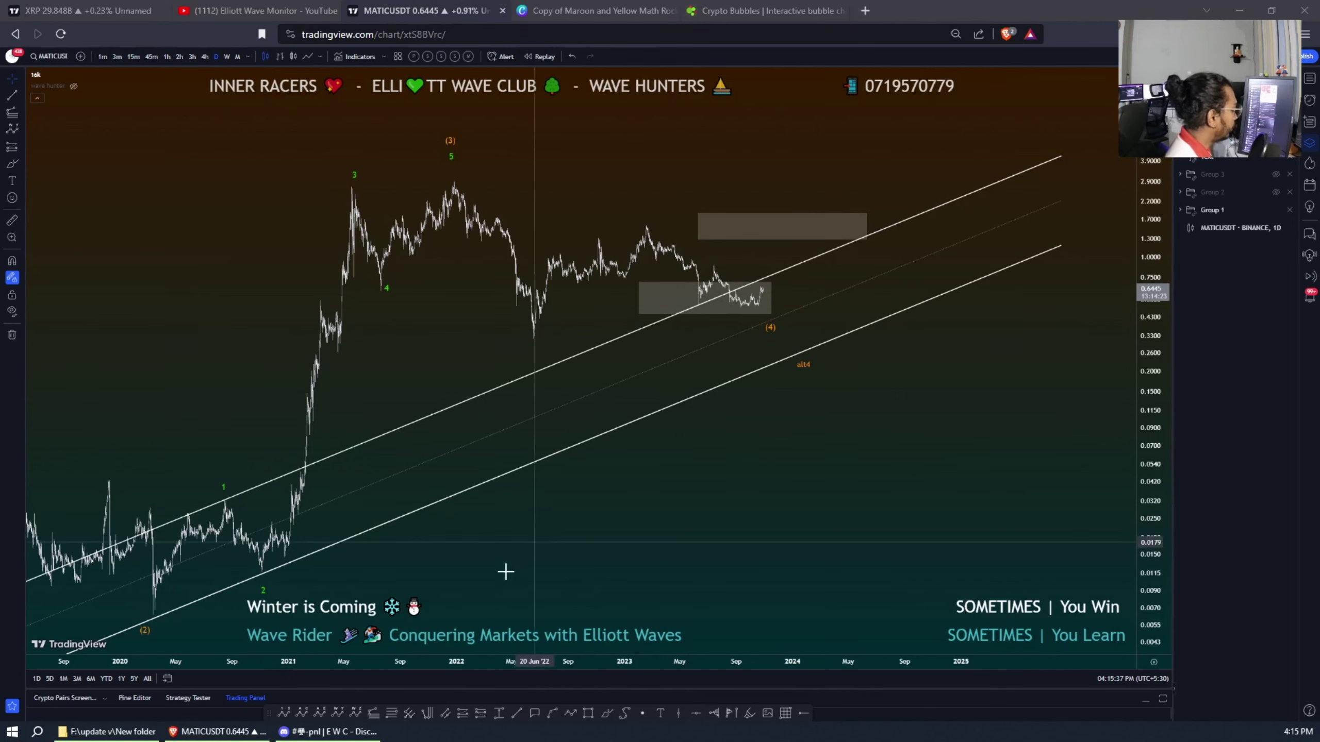
Switch to Discord and review the MATICUSDT trade result and earlier trade screenshots in the pnl channel
{"action": "left_click", "coordinate": [340, 733]}
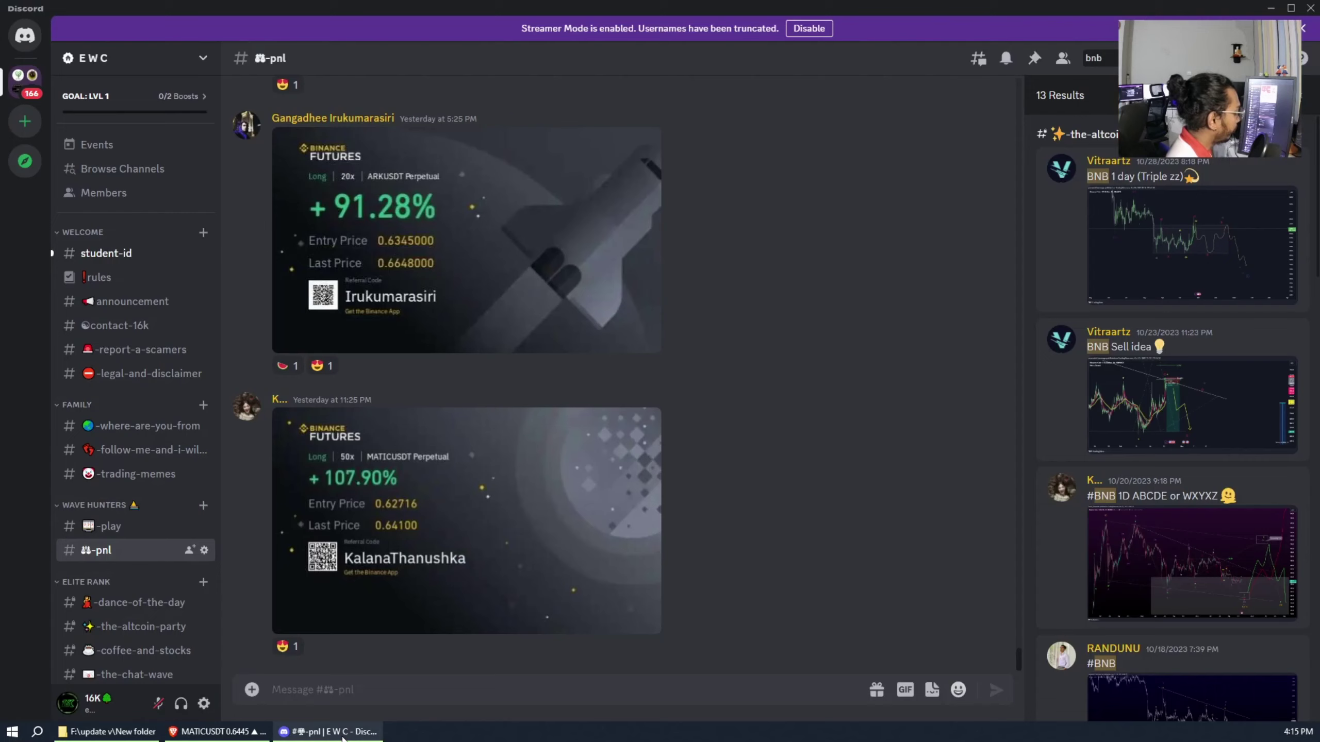
{"action": "left_click", "coordinate": [395, 471]}
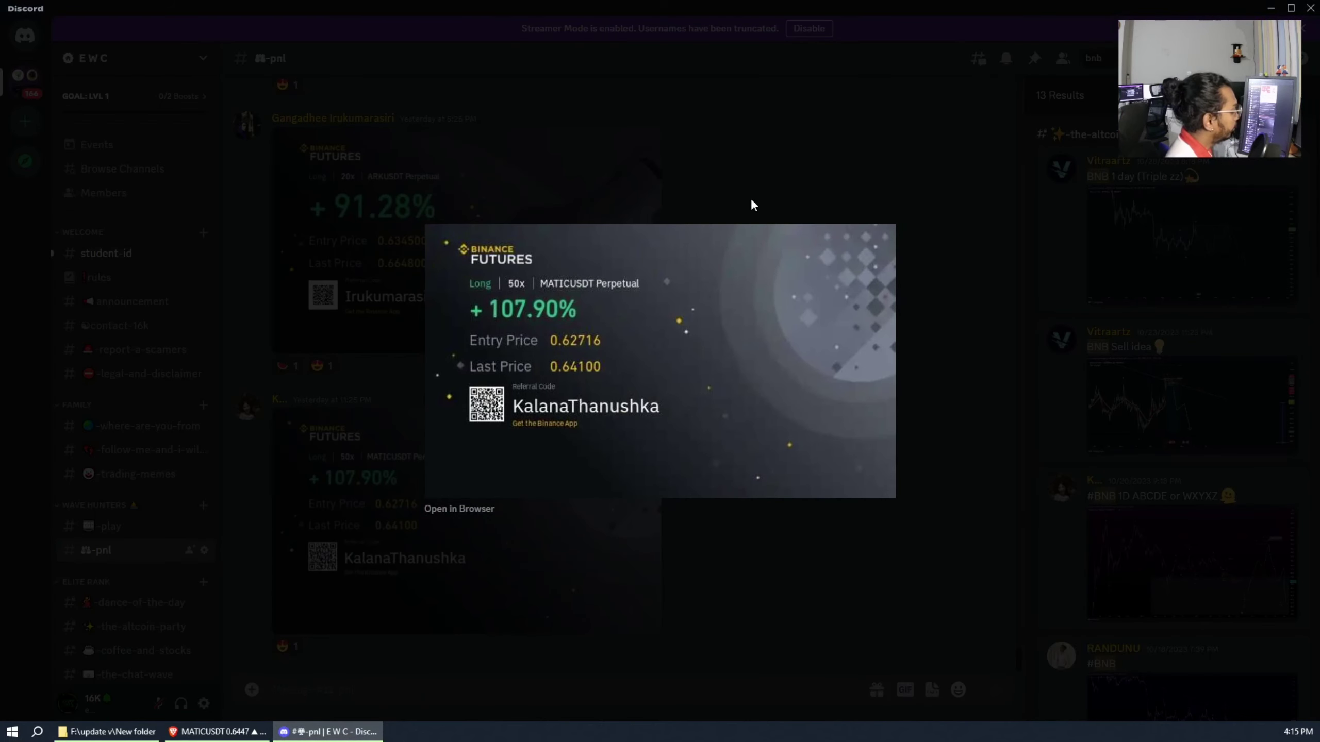
{"action": "left_click", "coordinate": [742, 161]}
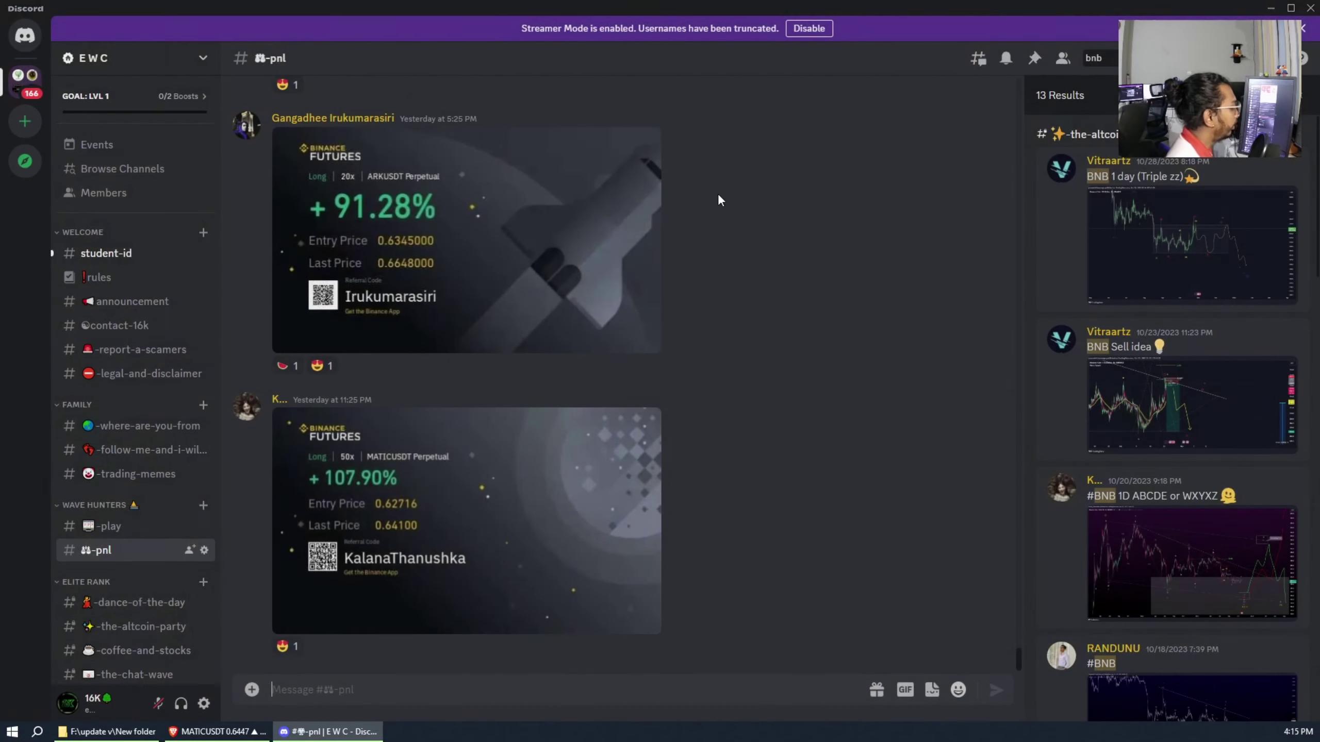
{"action": "scroll", "coordinate": [501, 323], "scroll_direction": "up", "scroll_amount": 5}
{"action": "scroll", "coordinate": [503, 322], "scroll_direction": "up", "scroll_amount": 4}
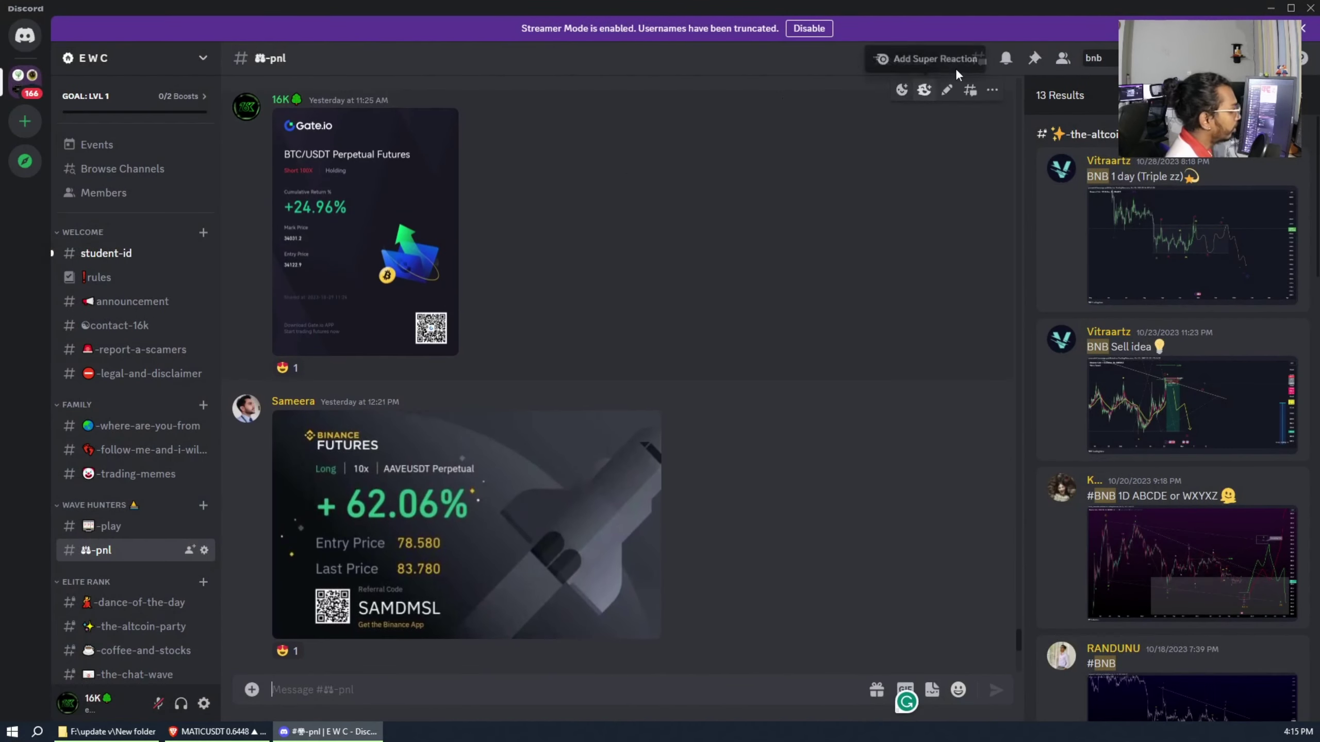
Return to the TradingView MATICUSDT chart, hide the Group 1 drawings and show the Group 2 wave count
{"action": "left_click", "coordinate": [205, 737]}
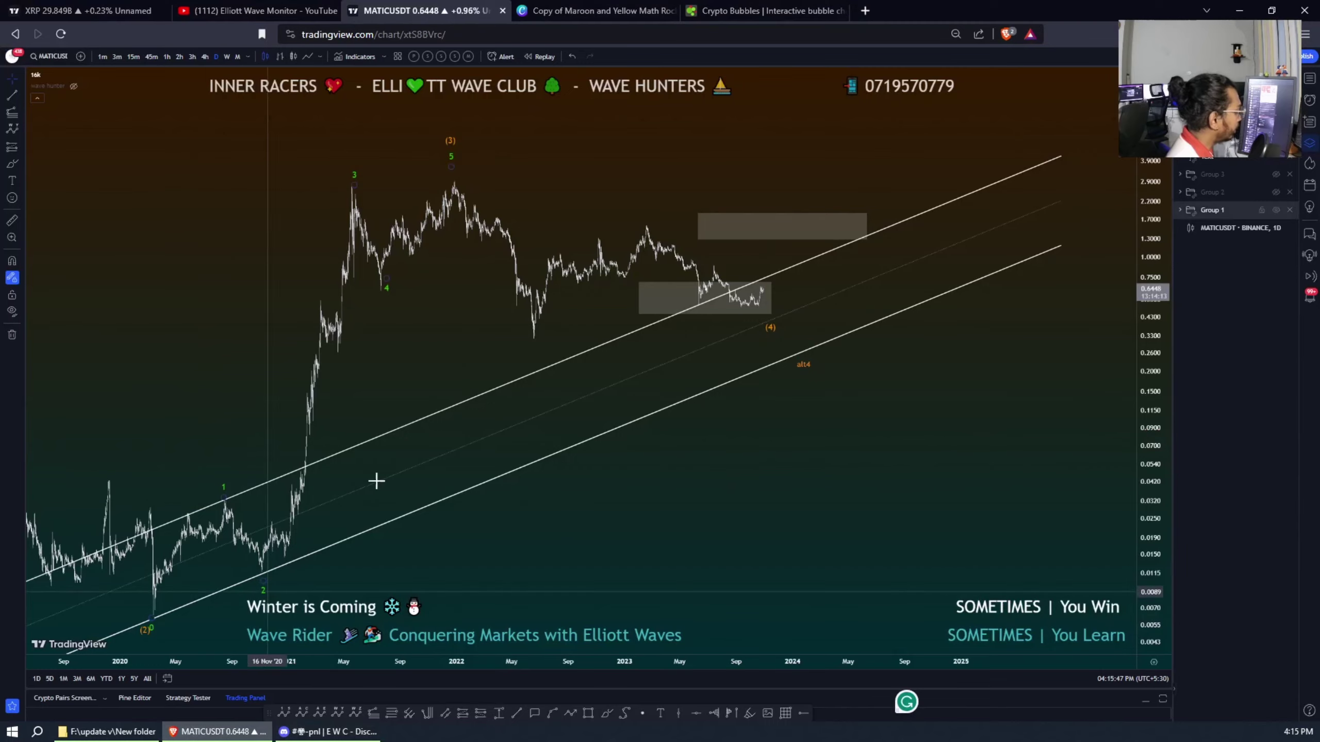
{"action": "left_click", "coordinate": [1276, 192]}
{"action": "left_click", "coordinate": [1276, 192]}
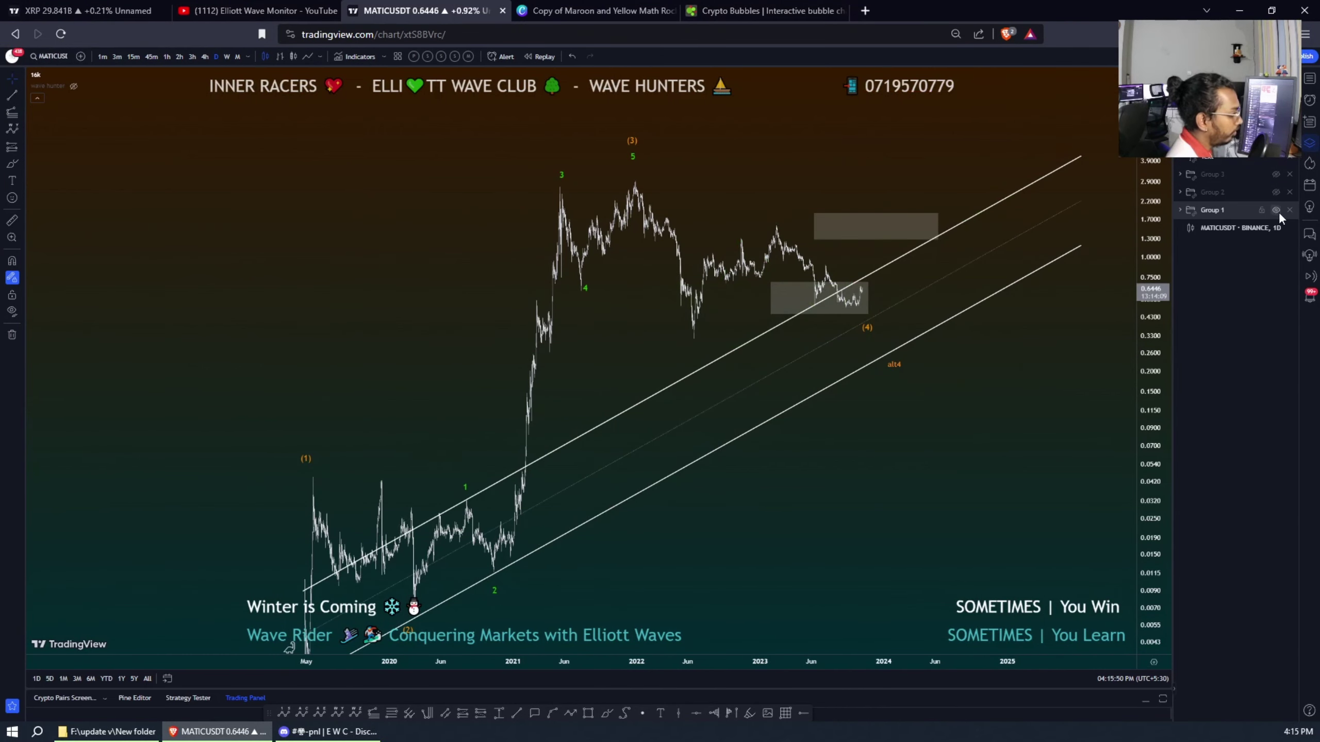
{"action": "left_click", "coordinate": [1276, 210]}
{"action": "left_click", "coordinate": [1275, 192]}
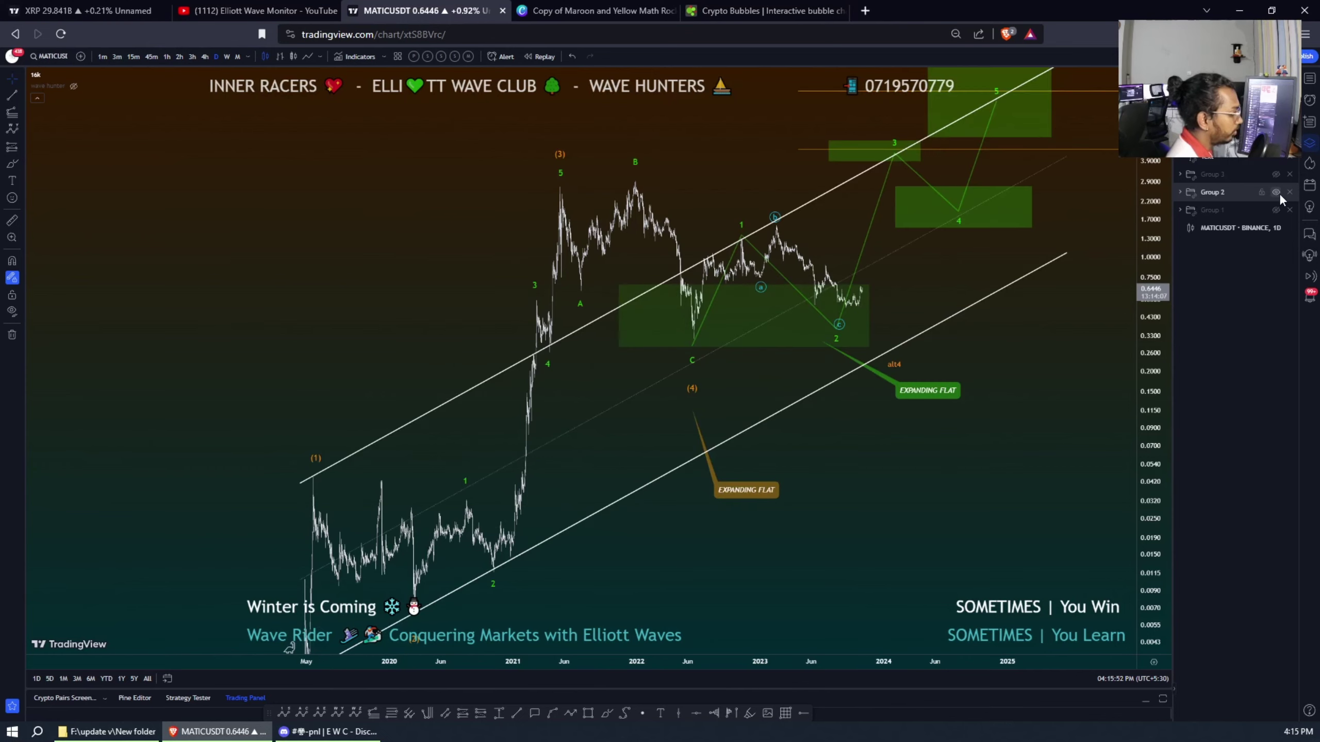
Put the browser in full screen and examine the expanding-flat wave count with its projected waves 3 to 5
{"action": "scroll", "coordinate": [1075, 248], "scroll_direction": "up", "scroll_amount": 1}
{"action": "left_click", "coordinate": [1305, 38]}
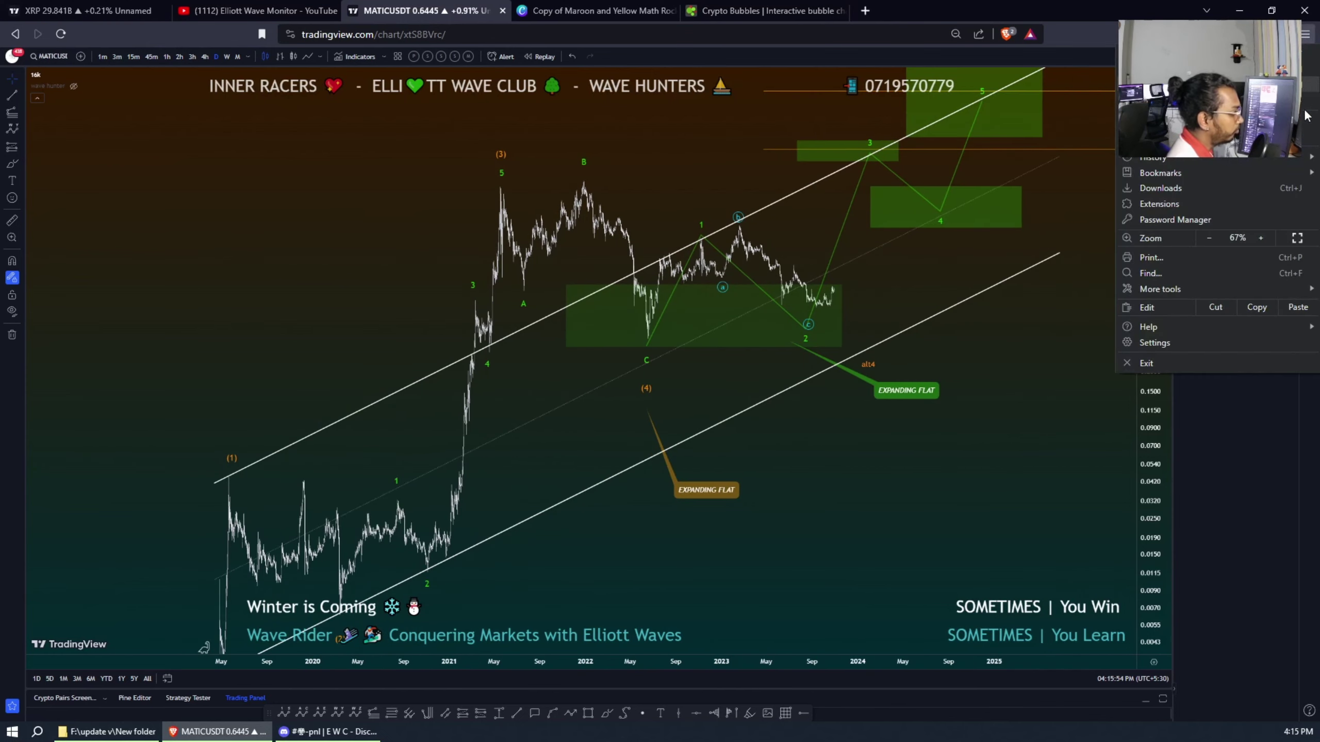
{"action": "left_click", "coordinate": [1298, 239]}
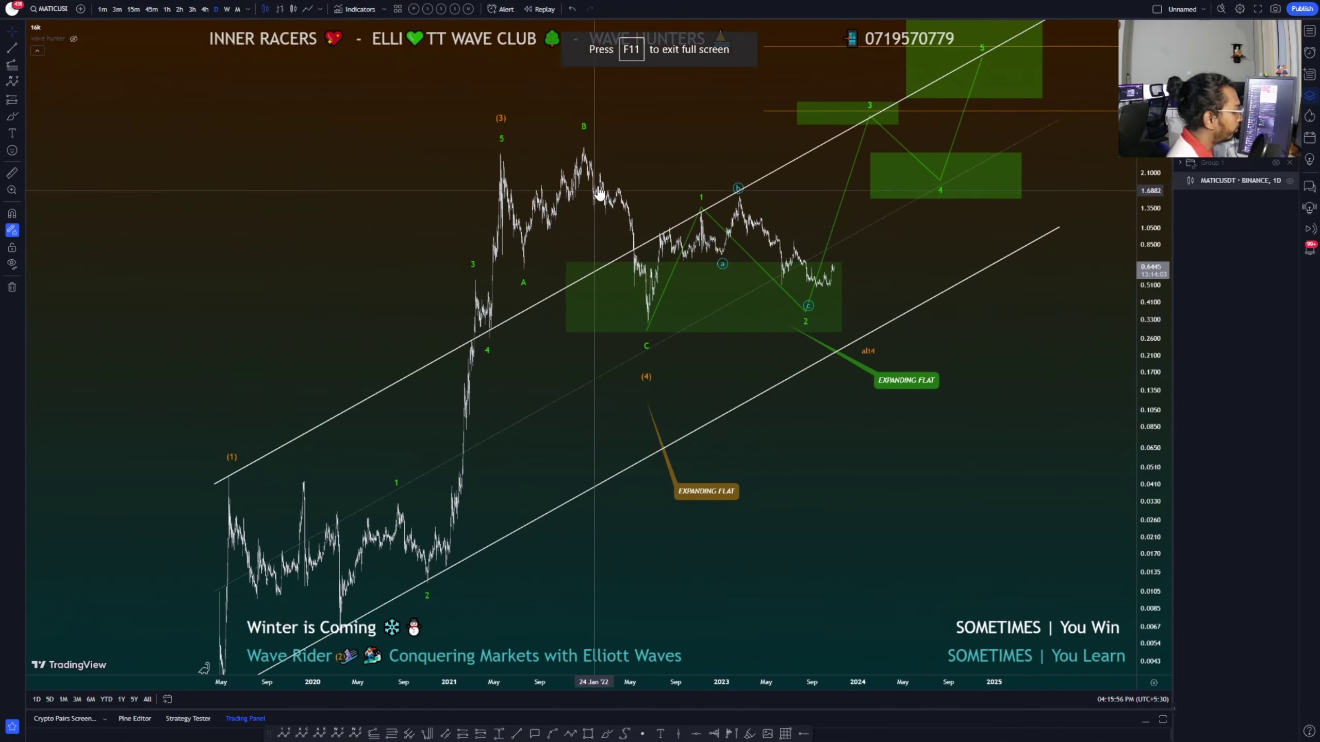
{"action": "left_click_drag", "start_coordinate": [644, 143], "coordinate": [606, 147]}
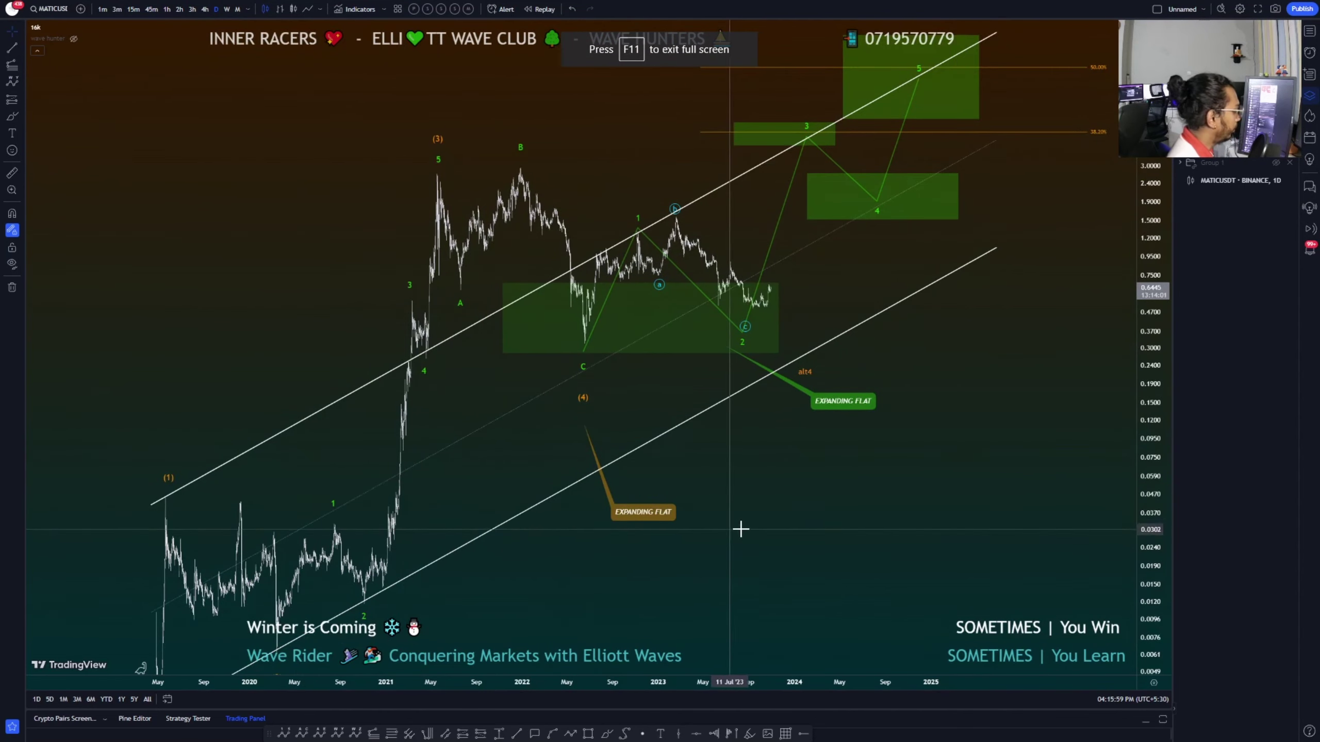
{"action": "left_click_drag", "start_coordinate": [742, 531], "coordinate": [790, 461]}
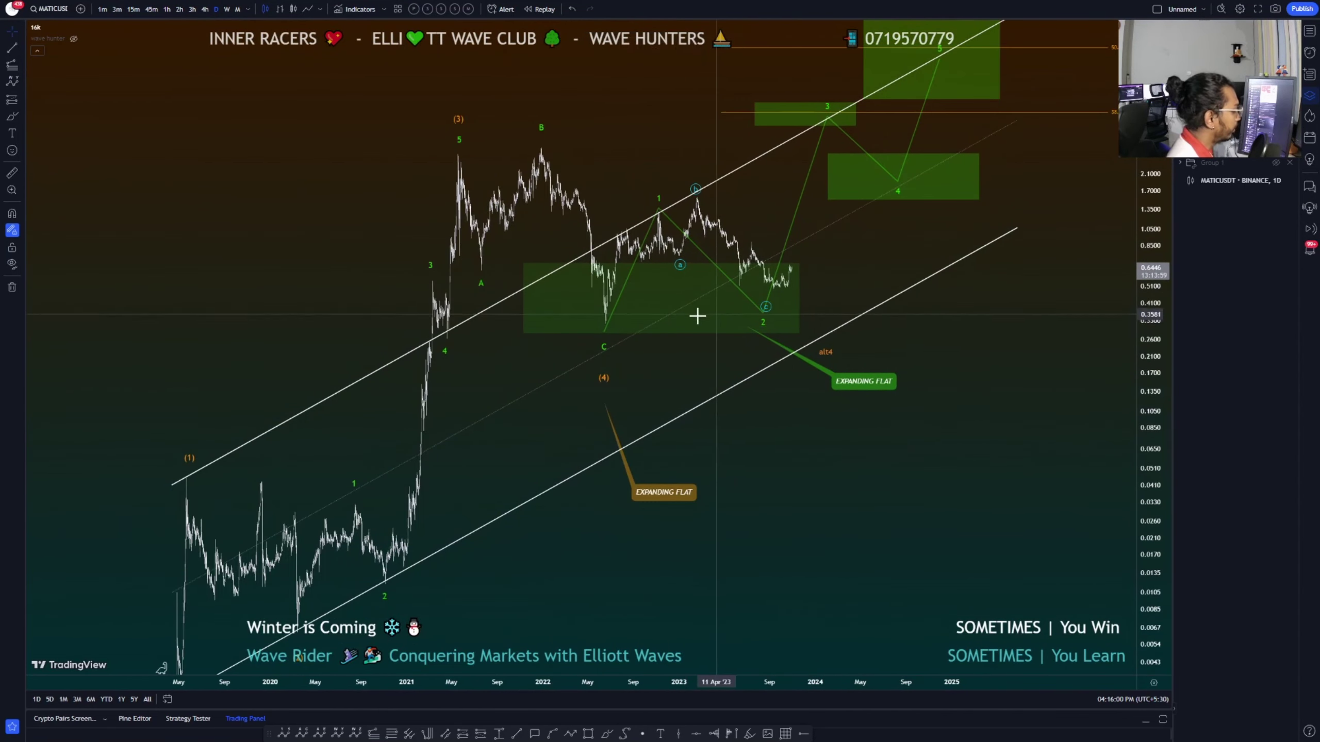
{"action": "left_click_drag", "start_coordinate": [770, 285], "coordinate": [751, 320]}
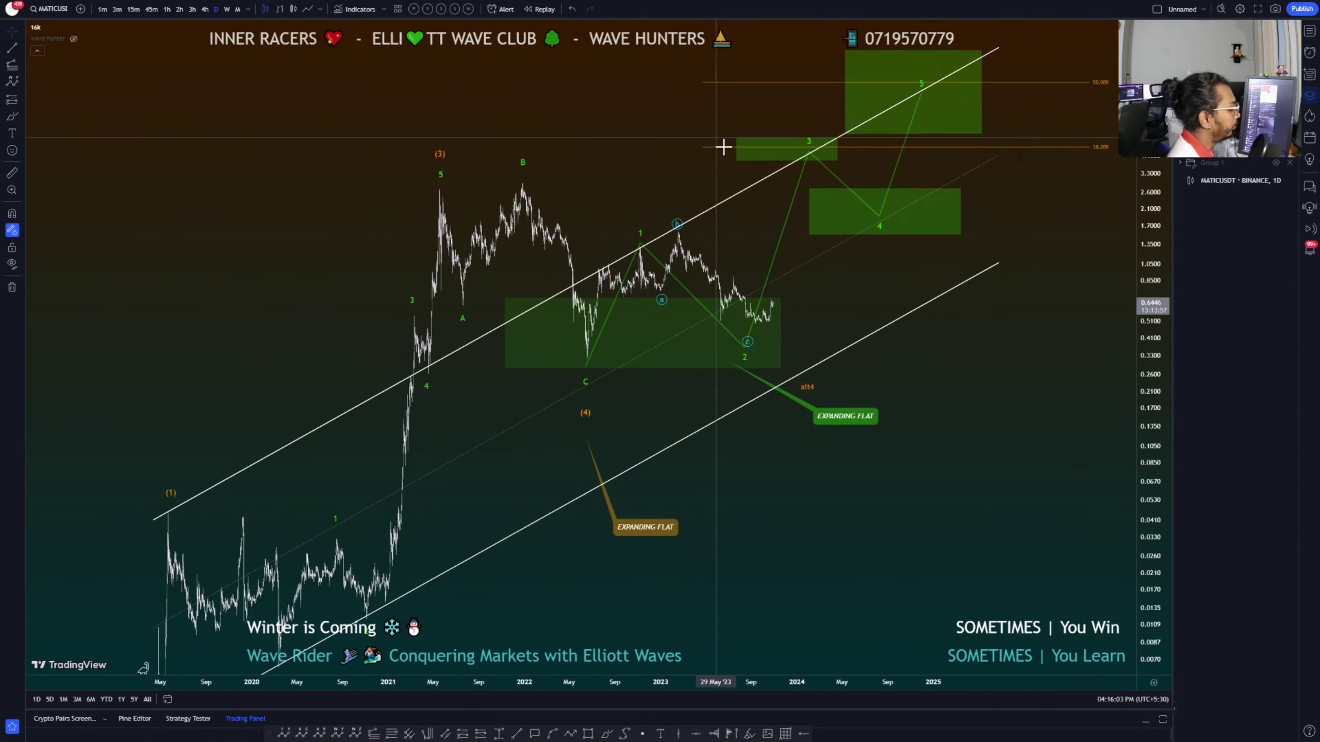
{"action": "left_click_drag", "start_coordinate": [1037, 242], "coordinate": [1037, 249]}
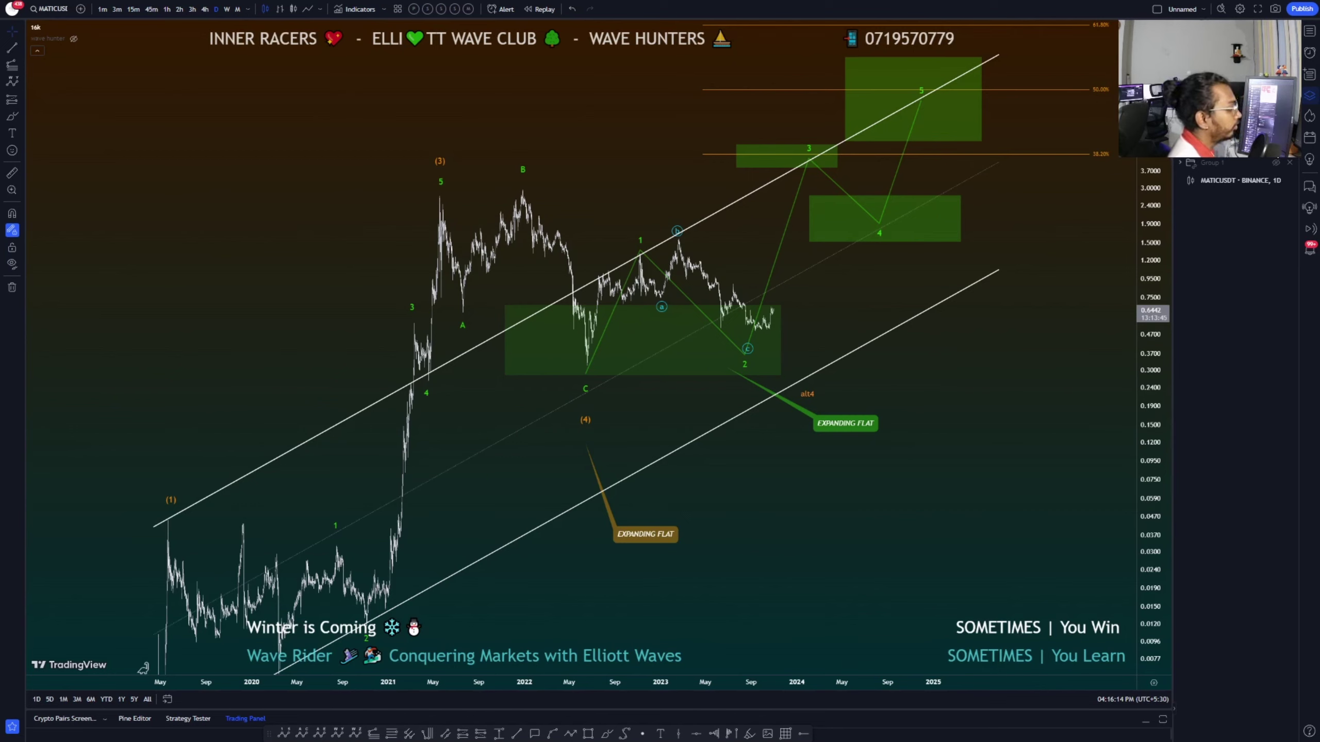
Switch the displayed drawings to the triangle wave count and examine it over the full price history
{"action": "key", "text": "ctrl+alt+h"}
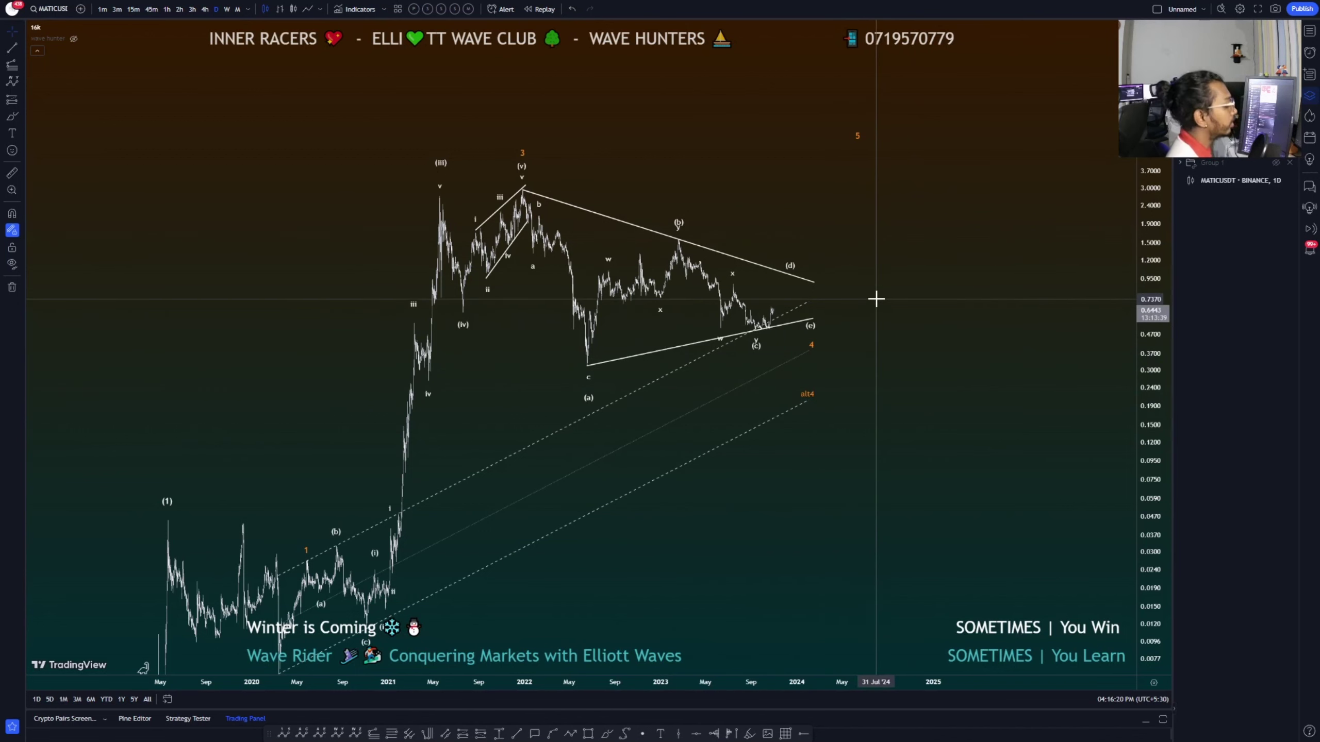
{"action": "left_click_drag", "start_coordinate": [846, 369], "coordinate": [843, 351]}
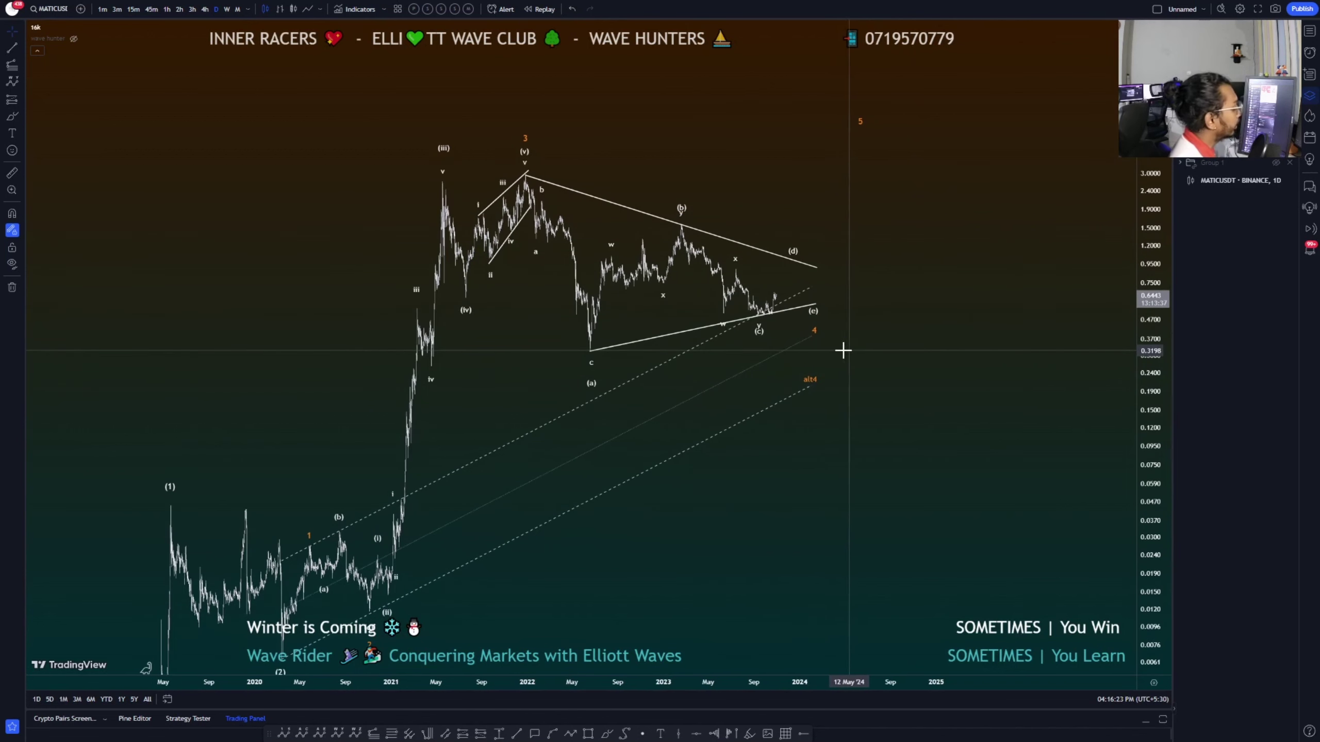
{"action": "scroll", "coordinate": [515, 421], "scroll_direction": "up", "scroll_amount": 1}
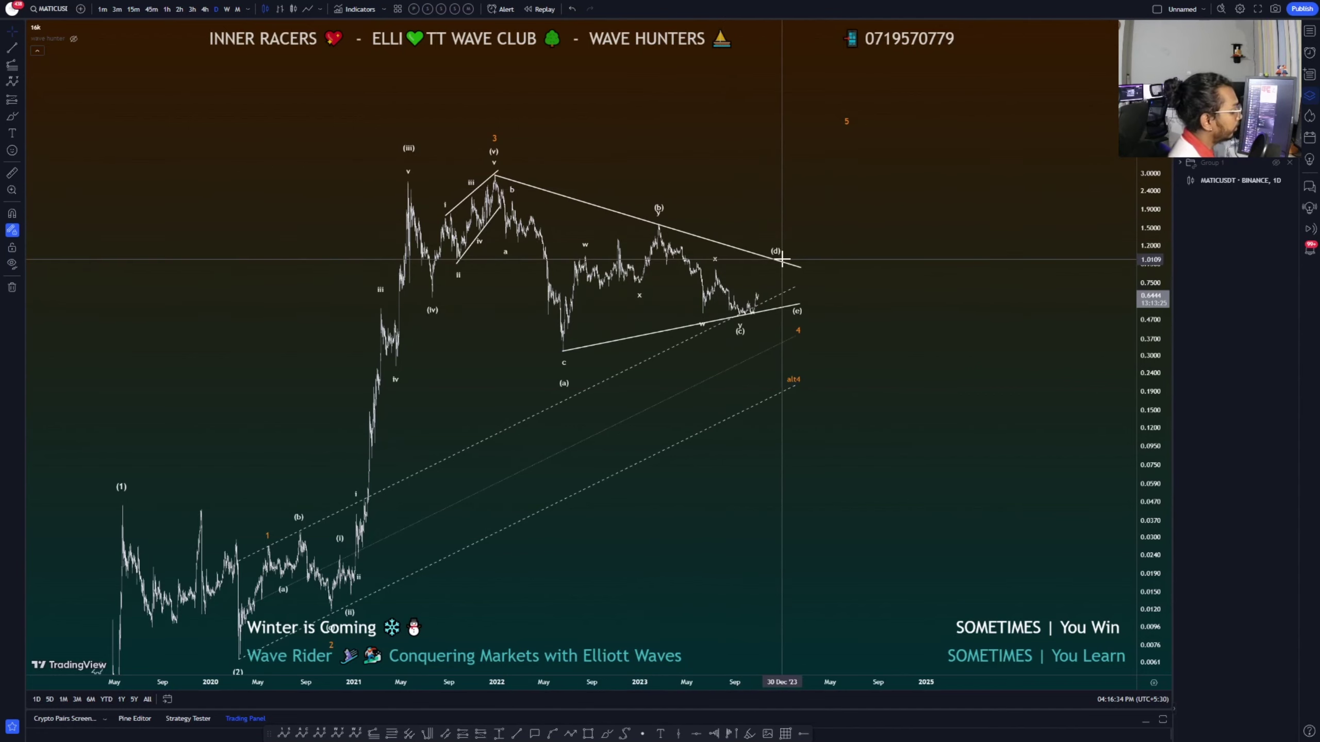
{"action": "left_click_drag", "start_coordinate": [485, 377], "coordinate": [541, 405]}
{"action": "scroll", "coordinate": [541, 405], "scroll_direction": "up", "scroll_amount": 2}
{"action": "left_click_drag", "start_coordinate": [698, 481], "coordinate": [884, 404]}
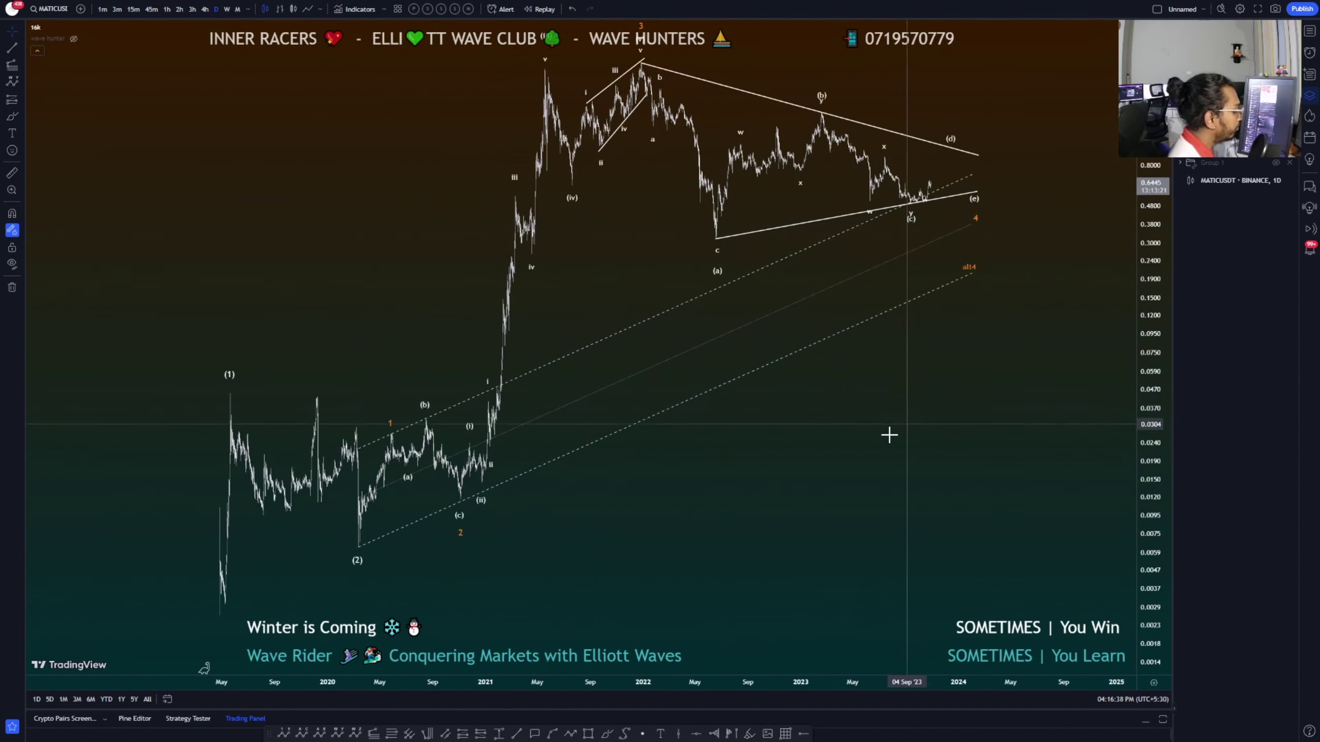
{"action": "scroll", "coordinate": [887, 436], "scroll_direction": "up", "scroll_amount": 2}
{"action": "left_click_drag", "start_coordinate": [876, 454], "coordinate": [902, 465]}
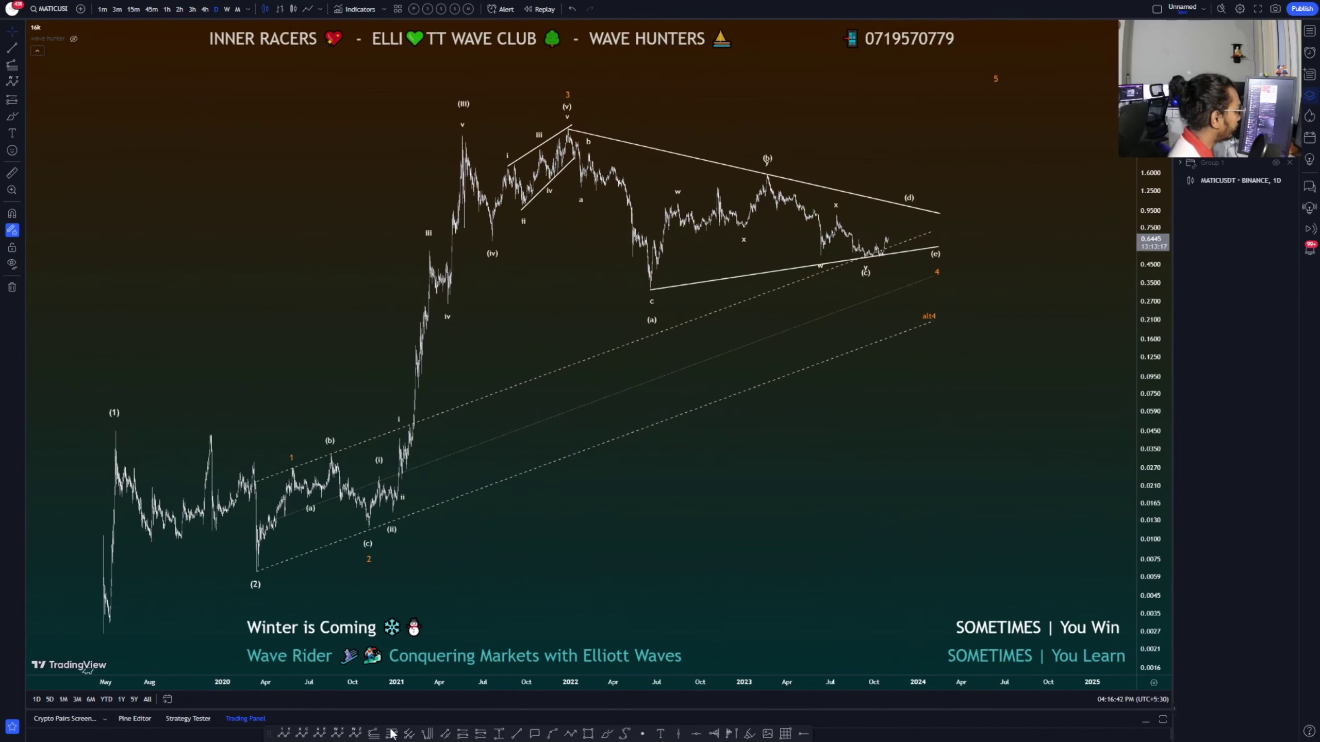
Trace the advance from the 2019 low and the move from wave (2) to orange wave 2 with the Brush, undoing the strokes
{"action": "left_click", "coordinate": [606, 733]}
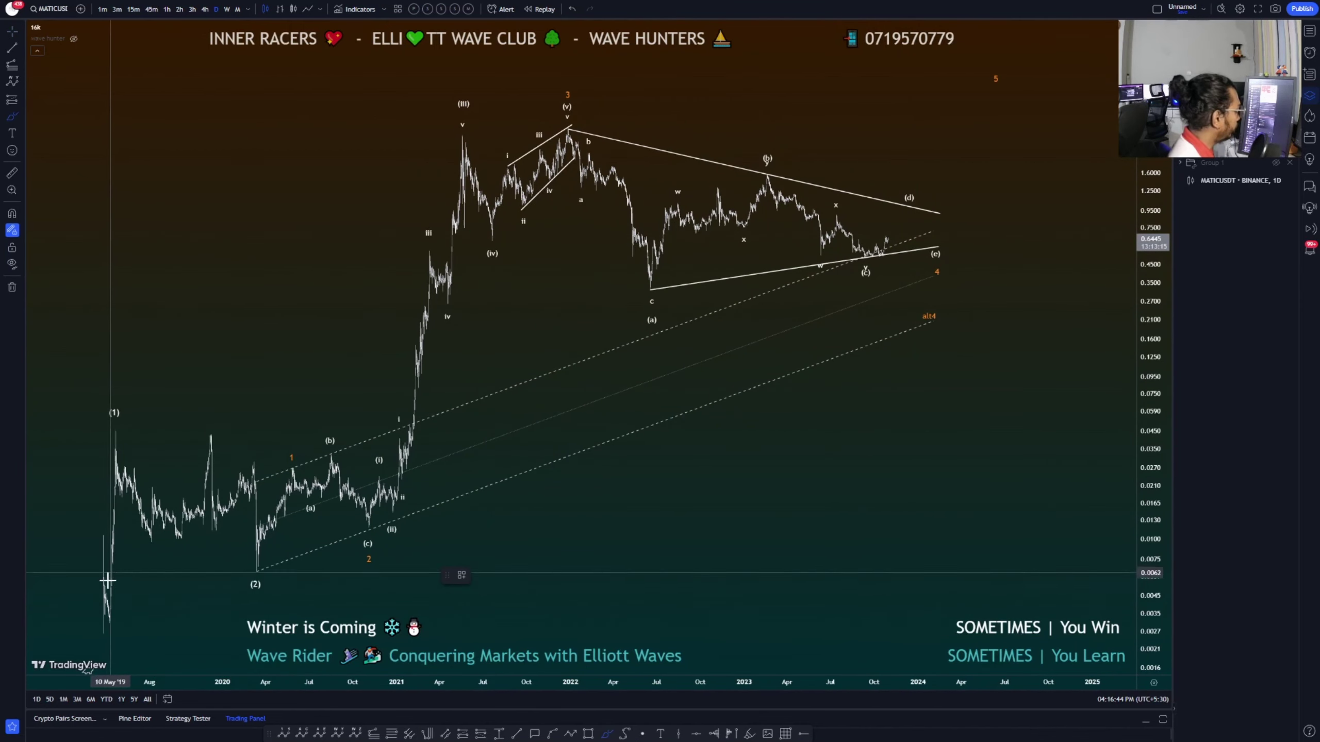
{"action": "mouse_move", "coordinate": [104, 613]}
{"action": "left_mouse_down"}
{"action": "mouse_move", "coordinate": [104, 437]}
{"action": "mouse_move", "coordinate": [235, 599]}
{"action": "mouse_move", "coordinate": [574, 112]}
{"action": "mouse_move", "coordinate": [715, 120]}
{"action": "left_mouse_up"}
{"action": "key", "text": "ctrl+z"}
{"action": "key", "text": "ctrl+z"}
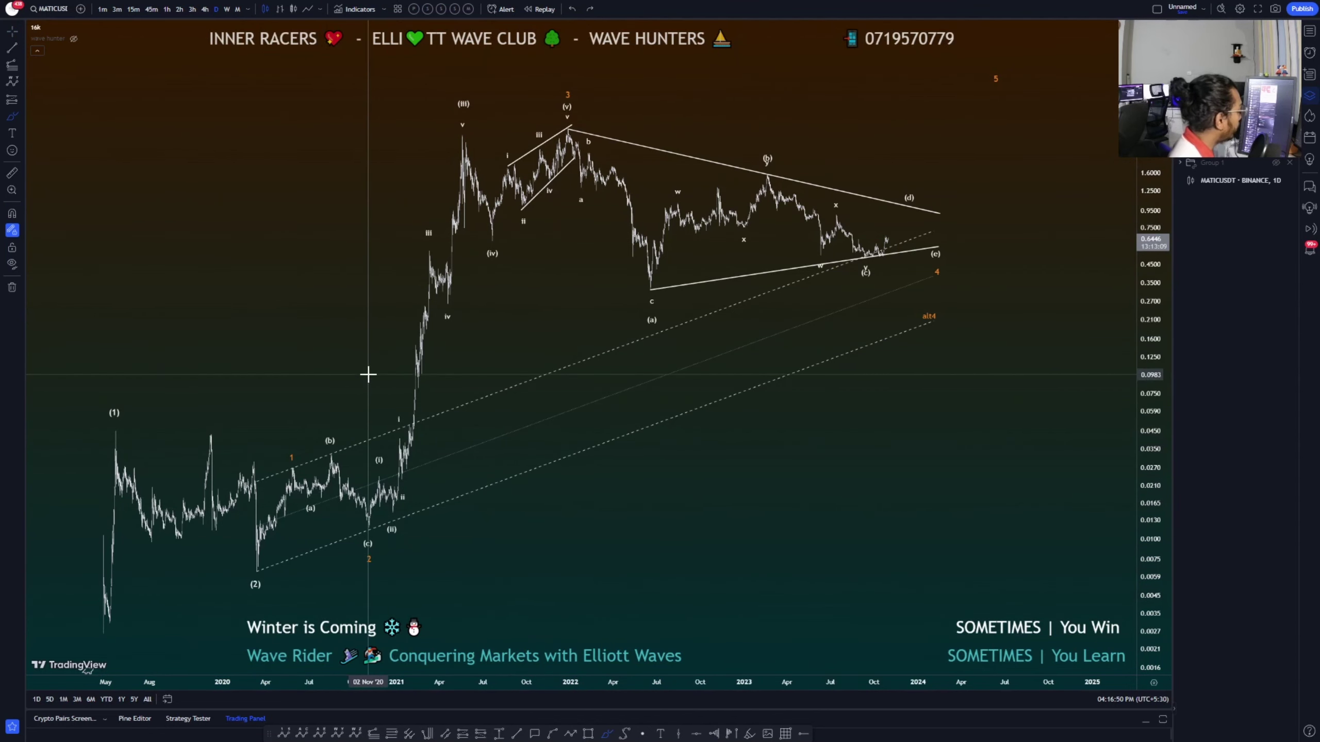
{"action": "mouse_move", "coordinate": [258, 569]}
{"action": "left_mouse_down"}
{"action": "mouse_move", "coordinate": [286, 474]}
{"action": "mouse_move", "coordinate": [353, 531]}
{"action": "mouse_move", "coordinate": [371, 578]}
{"action": "mouse_move", "coordinate": [378, 551]}
{"action": "left_mouse_up"}
{"action": "key", "text": "ctrl+z"}
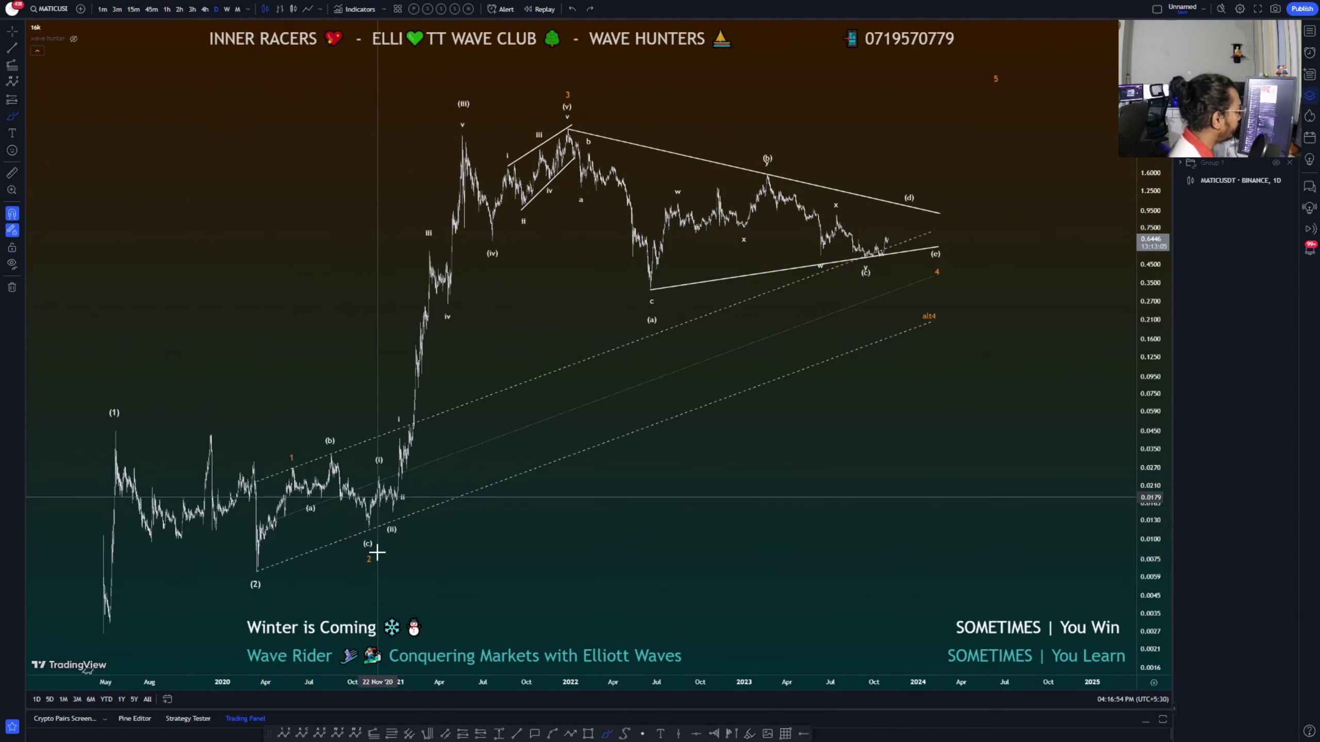
Circle the orange wave 3 label and mark the rise from wave 2 to the top with the Brush, undoing each stroke
{"action": "mouse_move", "coordinate": [567, 68]}
{"action": "left_mouse_down"}
{"action": "mouse_move", "coordinate": [552, 90]}
{"action": "mouse_move", "coordinate": [571, 78]}
{"action": "left_mouse_up"}
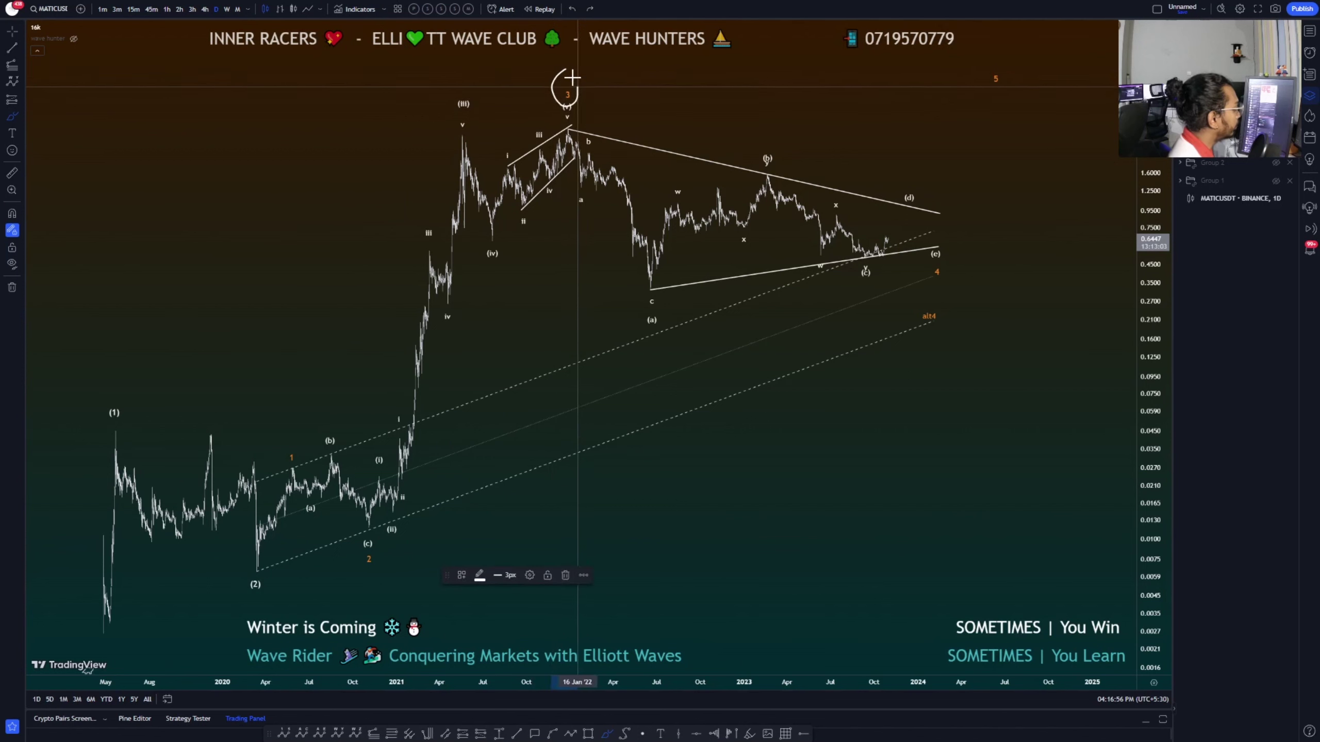
{"action": "key", "text": "ctrl+z"}
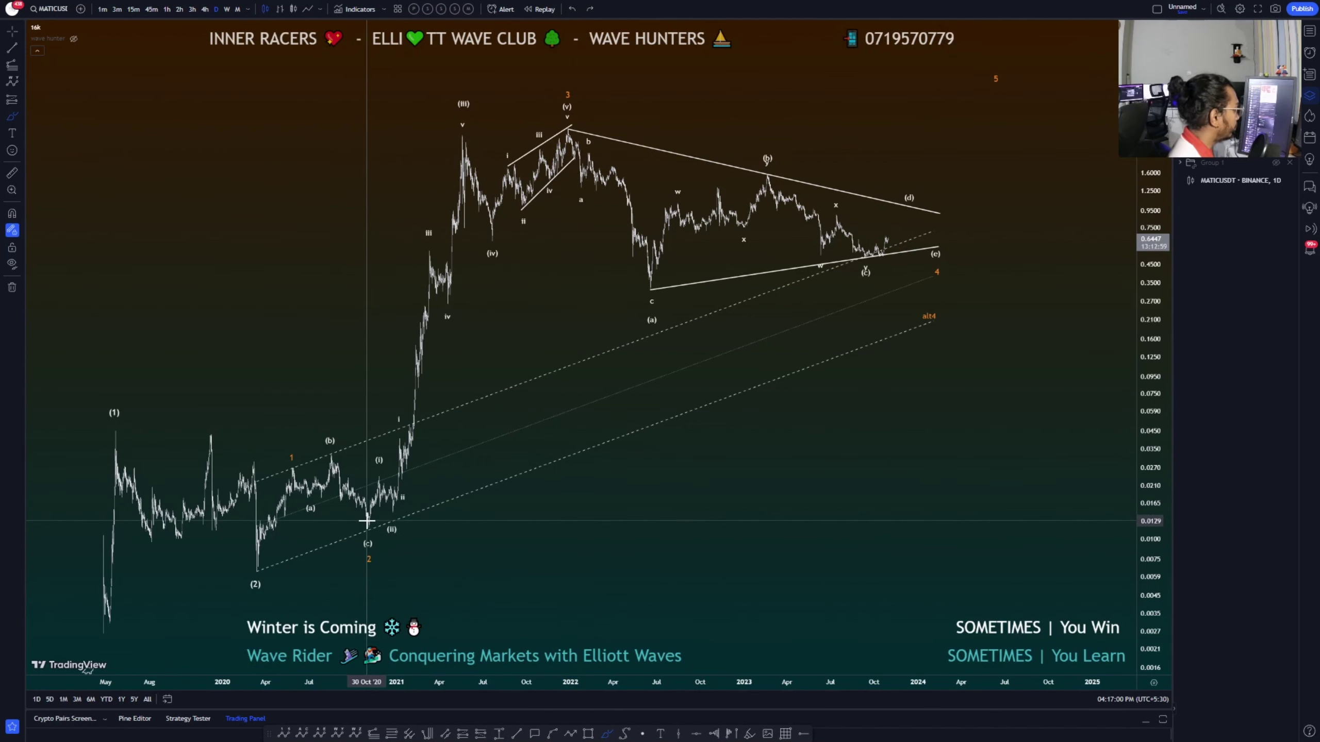
{"action": "left_click_drag", "start_coordinate": [367, 516], "coordinate": [401, 505]}
{"action": "key", "text": "ctrl+z"}
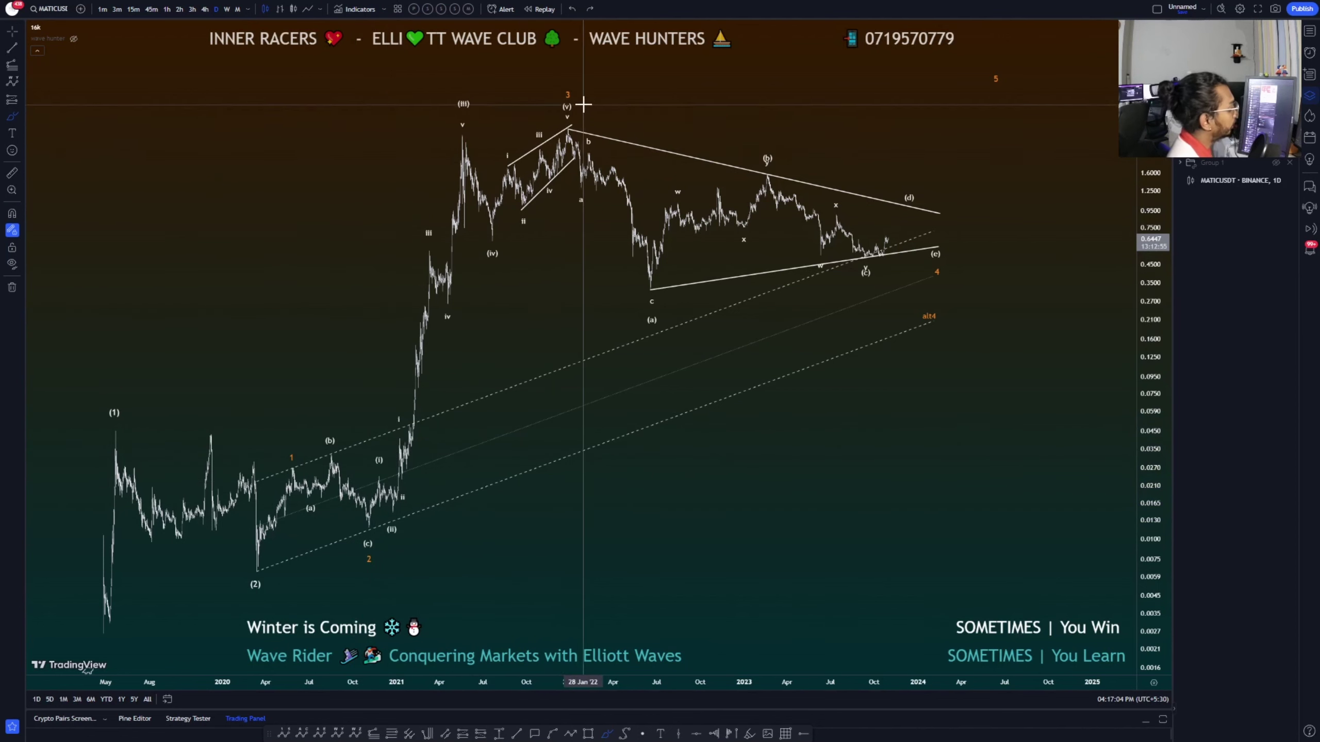
{"action": "left_click_drag", "start_coordinate": [574, 103], "coordinate": [572, 107]}
{"action": "key", "text": "ctrl+z"}
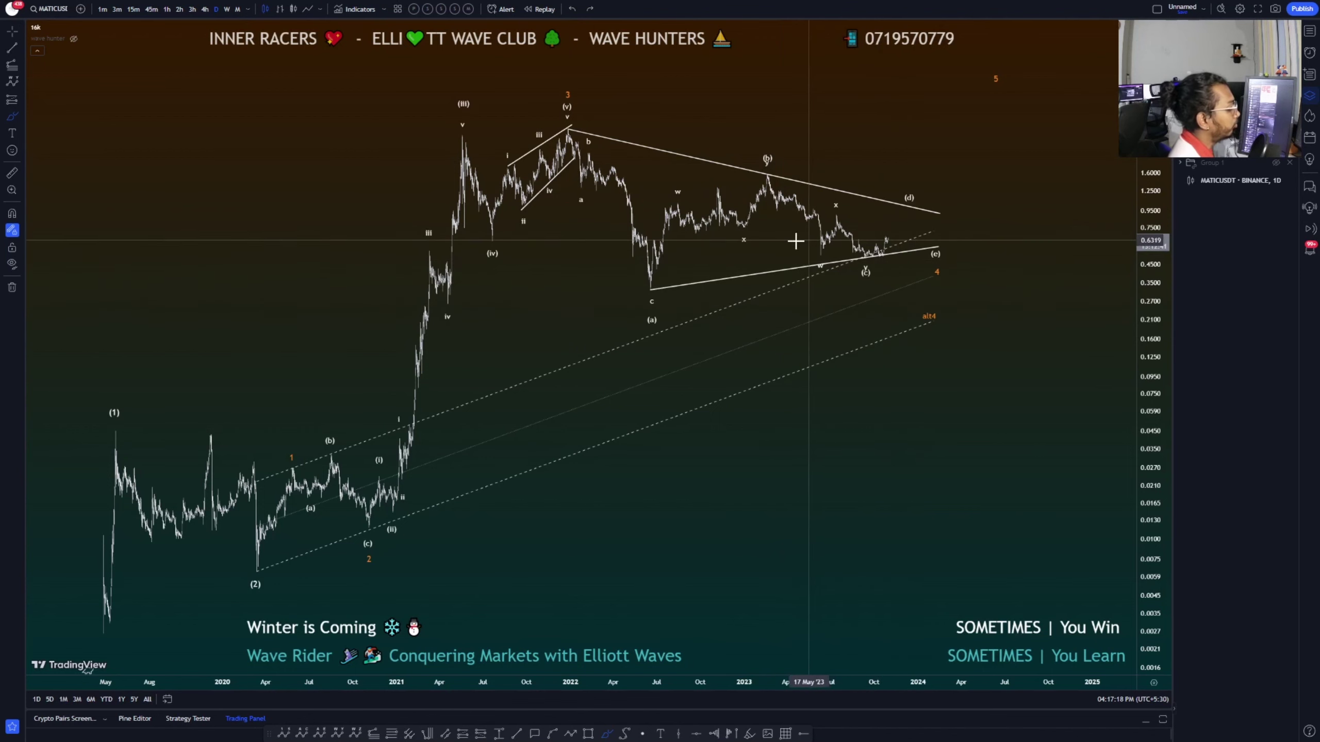
Brush short marks along the recent ends of the upper and lower dashed channel lines, and remove them
{"action": "left_click", "coordinate": [905, 240]}
{"action": "left_click", "coordinate": [931, 230]}
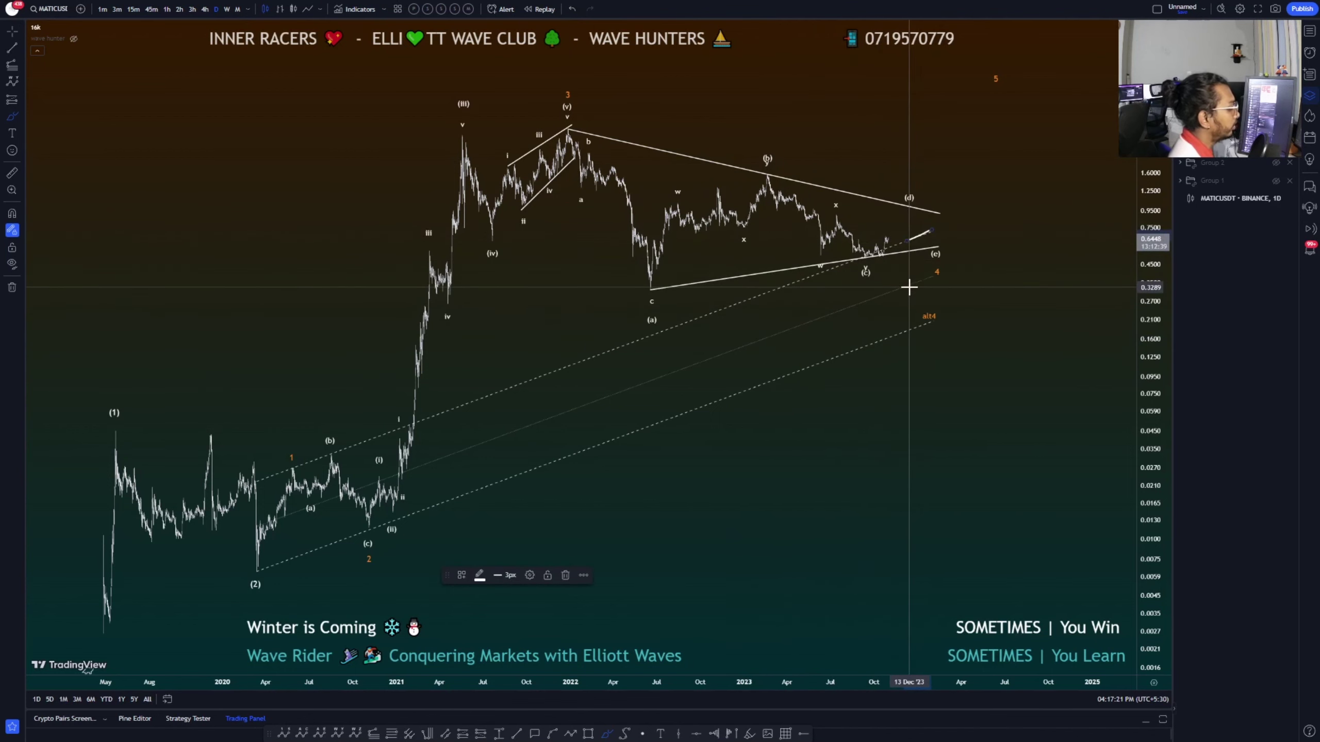
{"action": "left_click", "coordinate": [919, 330]}
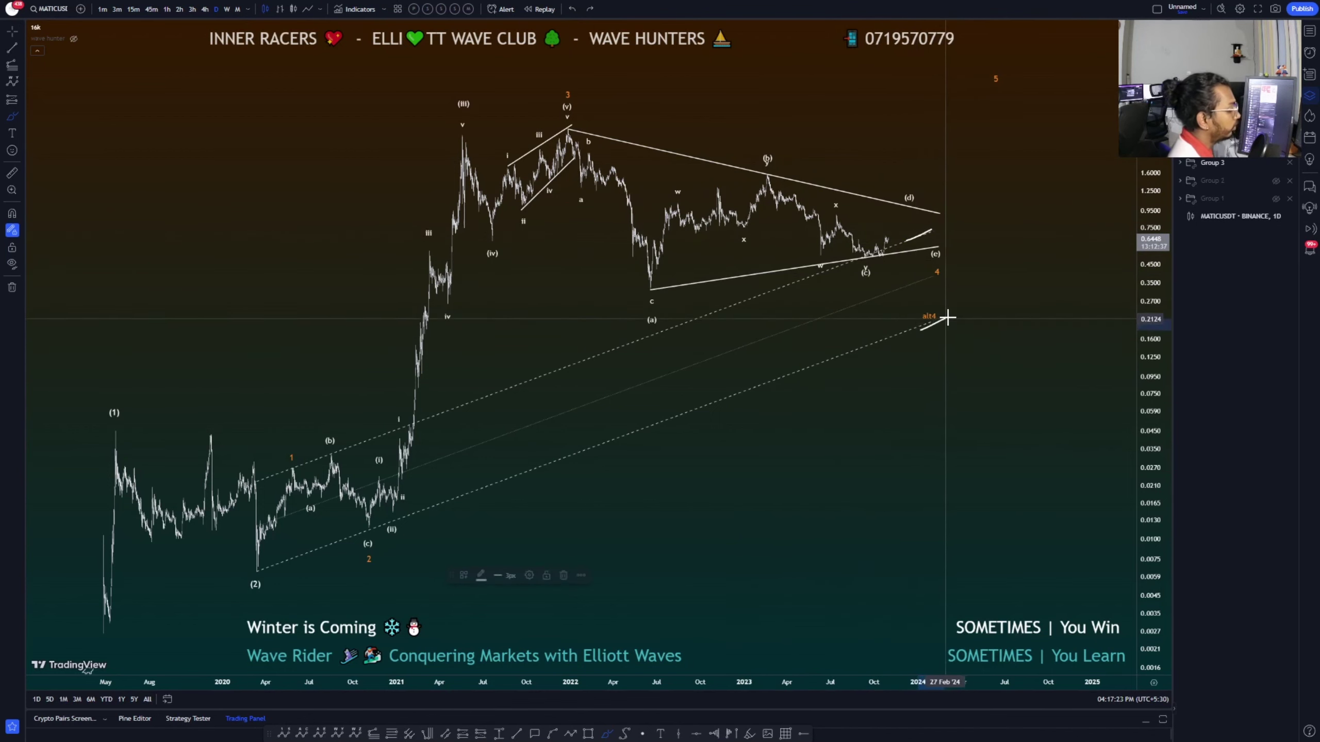
{"action": "left_click", "coordinate": [947, 317]}
{"action": "scroll", "coordinate": [1011, 222], "scroll_direction": "up", "scroll_amount": 1}
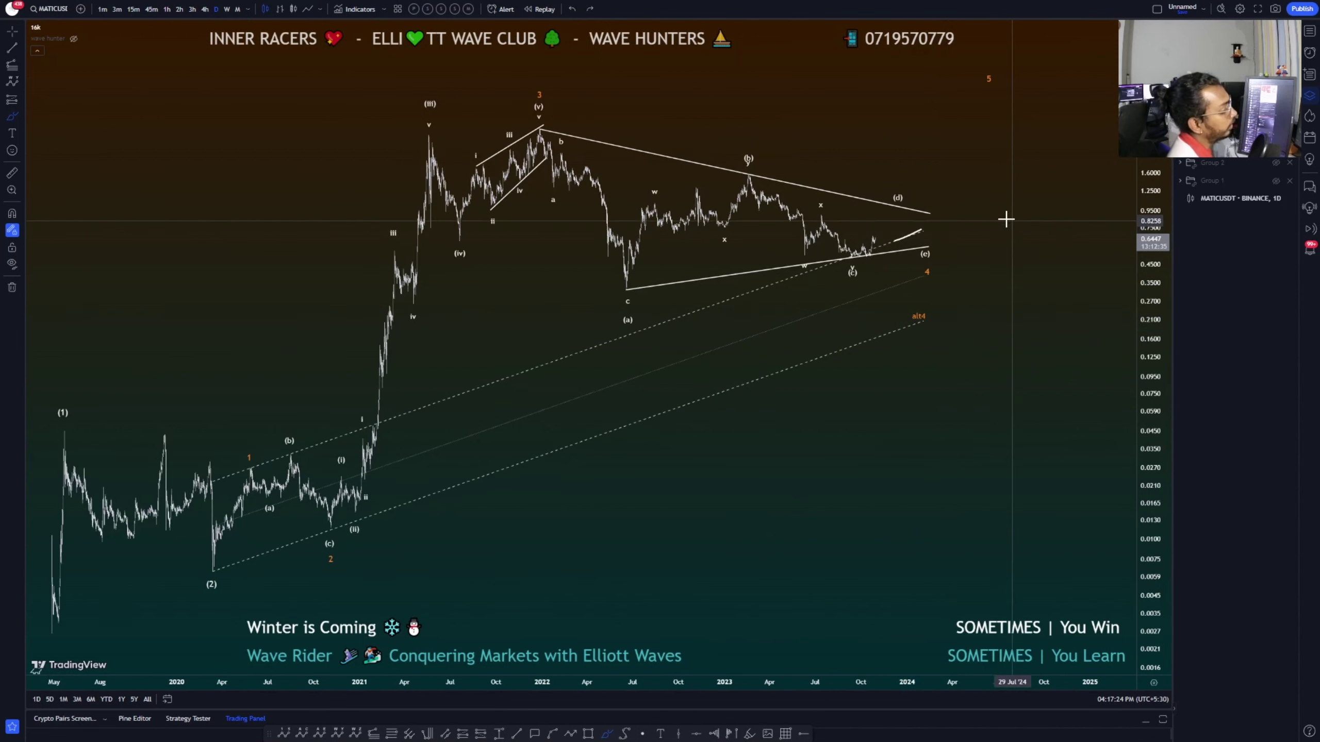
{"action": "scroll", "coordinate": [998, 169], "scroll_direction": "down", "scroll_amount": 2}
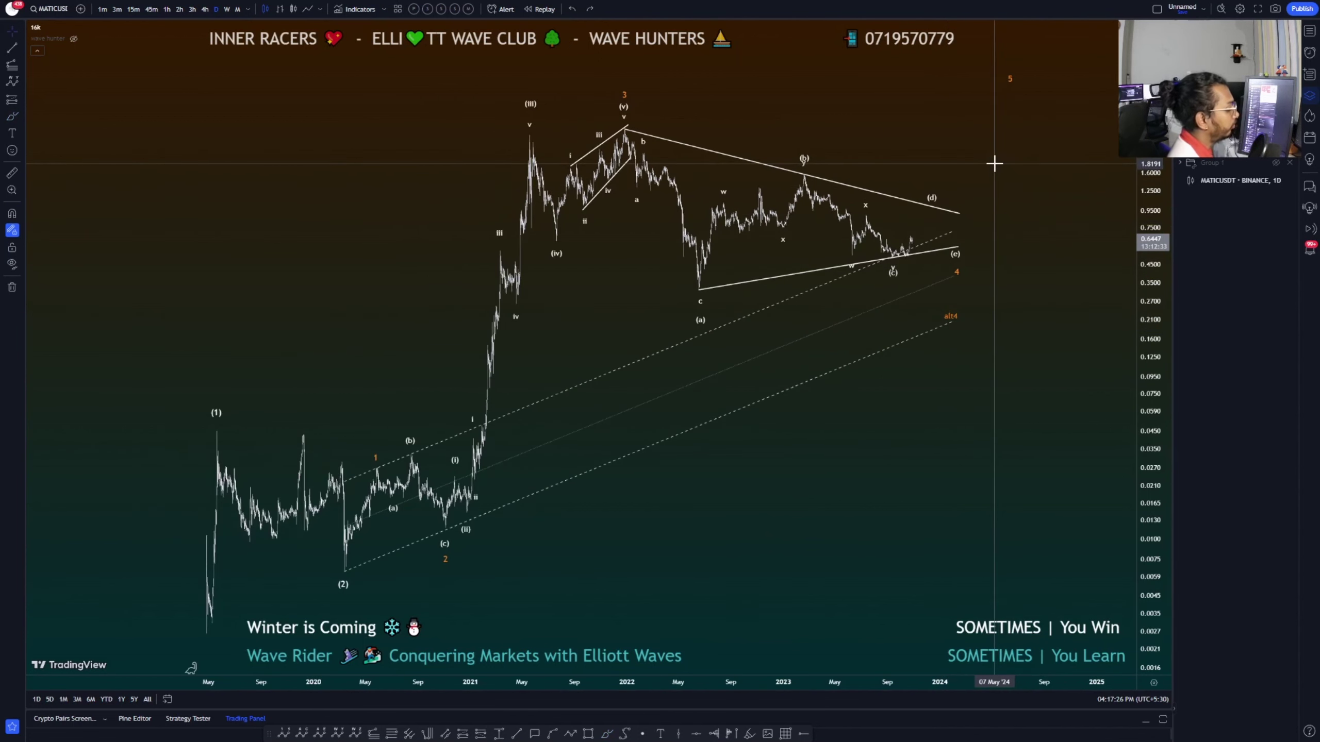
Trace the corrective legs inside the triangle from the wave 3 top down to point (c) with temporary Brush strokes
{"action": "left_click_drag", "start_coordinate": [994, 164], "coordinate": [937, 200]}
{"action": "scroll", "coordinate": [959, 291], "scroll_direction": "up", "scroll_amount": 1}
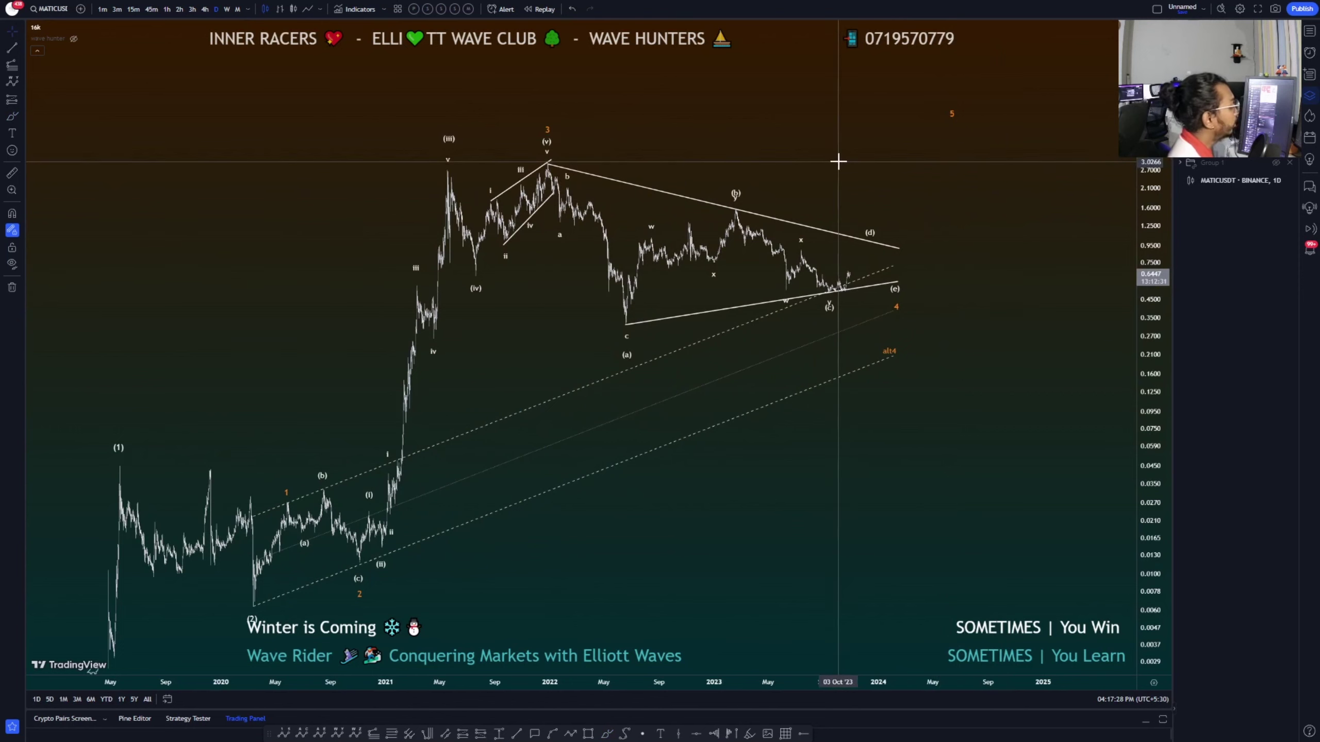
{"action": "scroll", "coordinate": [840, 153], "scroll_direction": "right", "scroll_amount": 2}
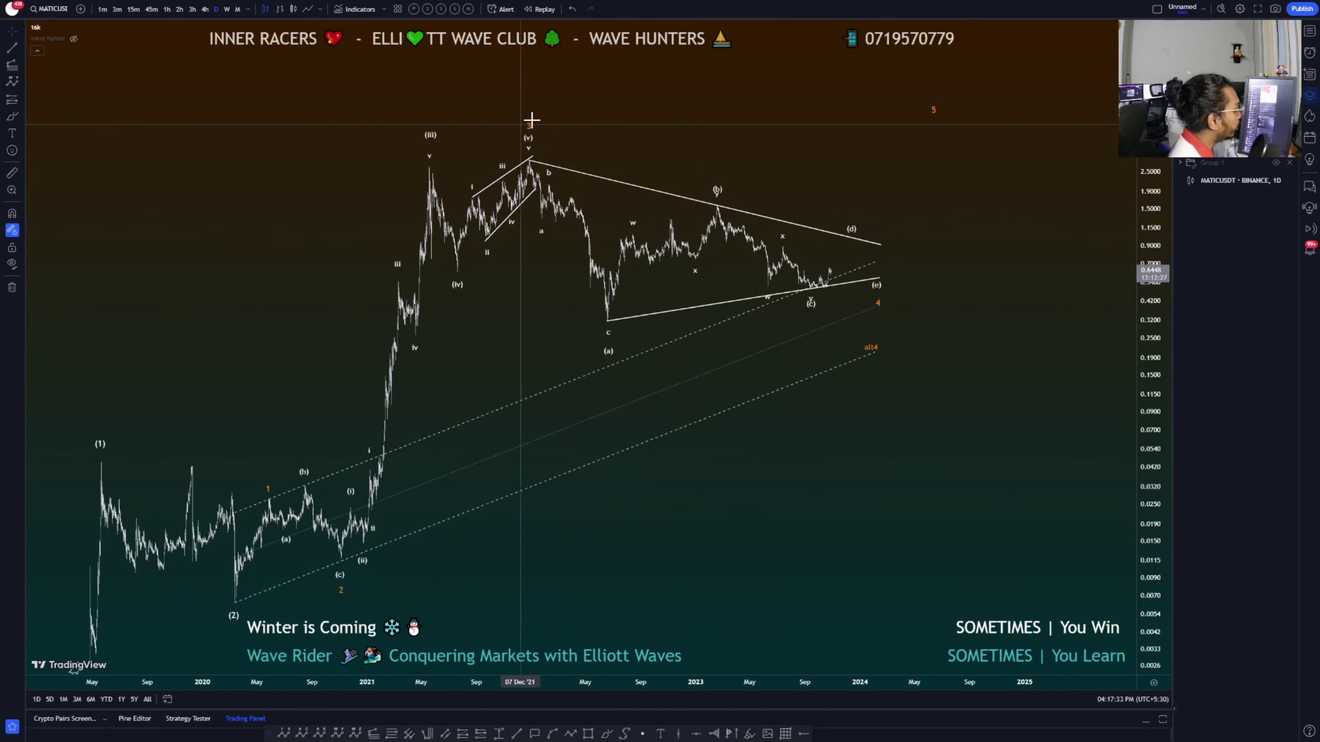
{"action": "scroll", "coordinate": [716, 145], "scroll_direction": "right", "scroll_amount": 2}
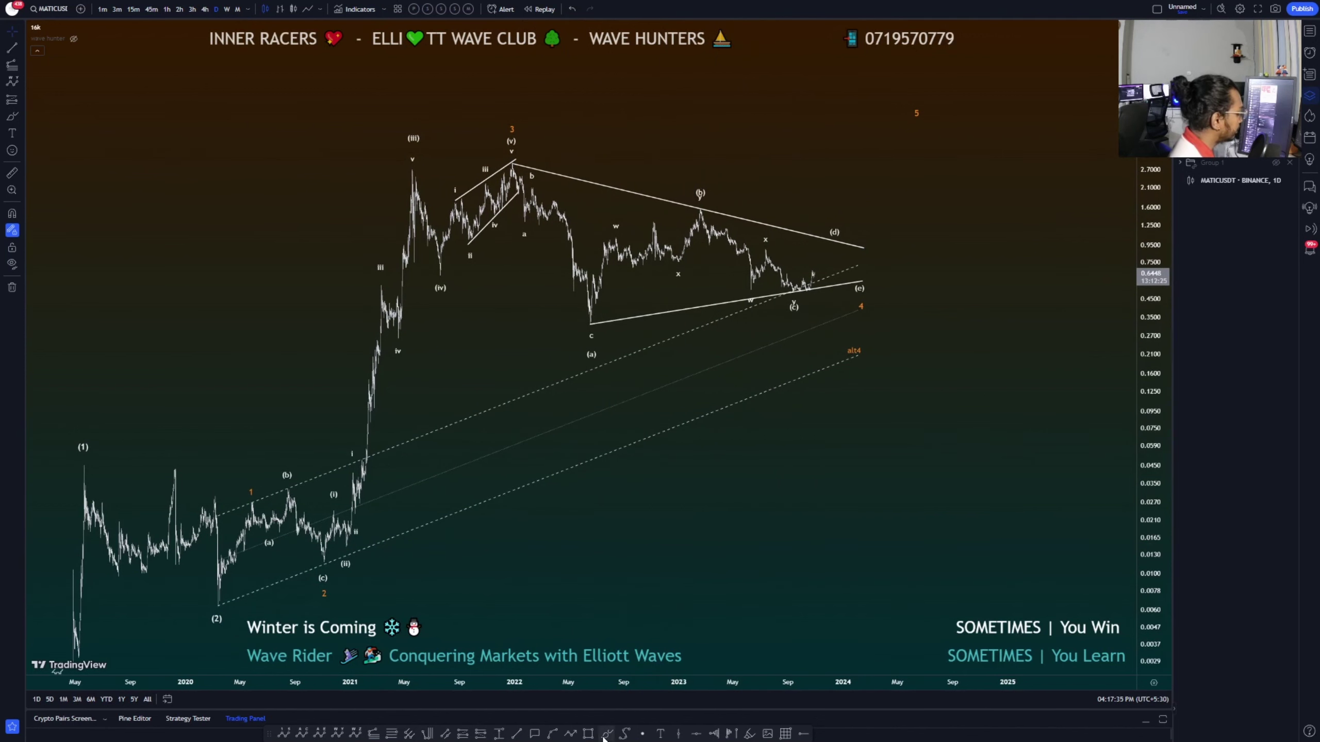
{"action": "left_click", "coordinate": [513, 163]}
{"action": "left_click", "coordinate": [528, 211]}
{"action": "left_click", "coordinate": [535, 199]}
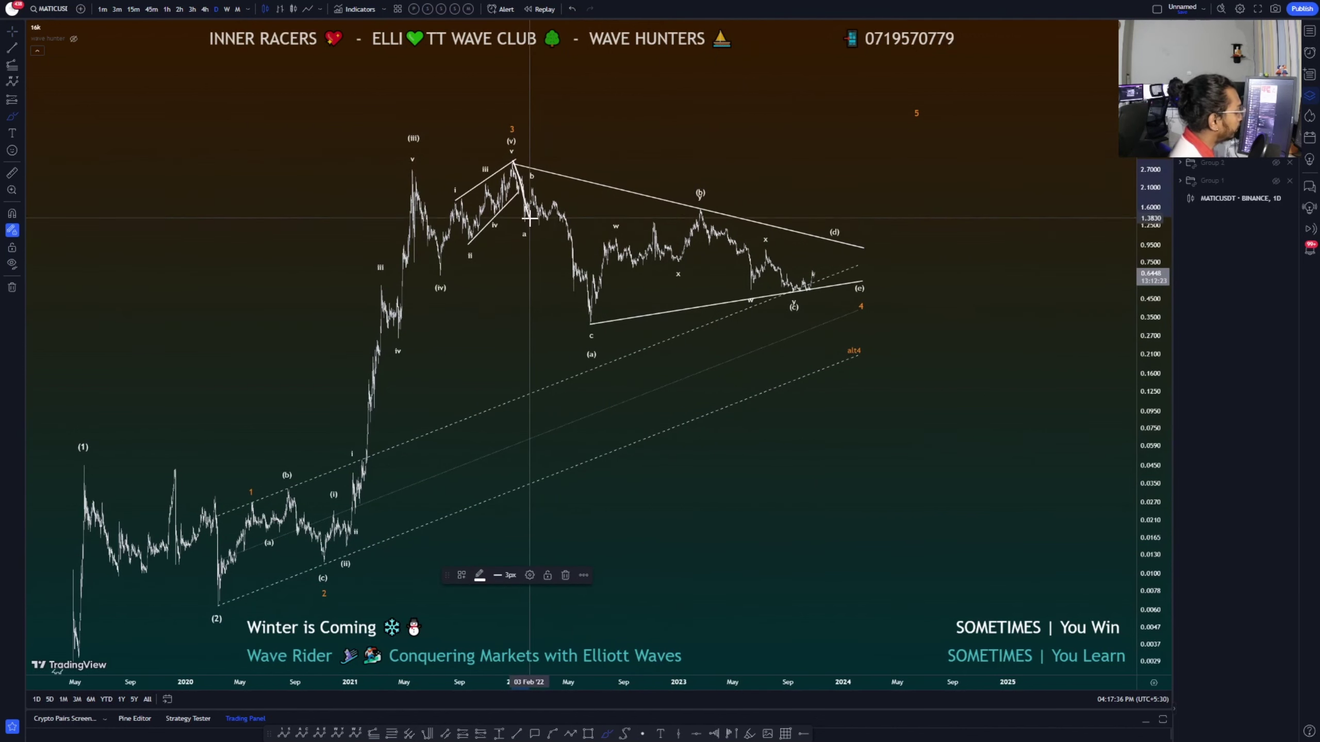
{"action": "double_click", "coordinate": [581, 311]}
{"action": "key", "text": "ctrl+z"}
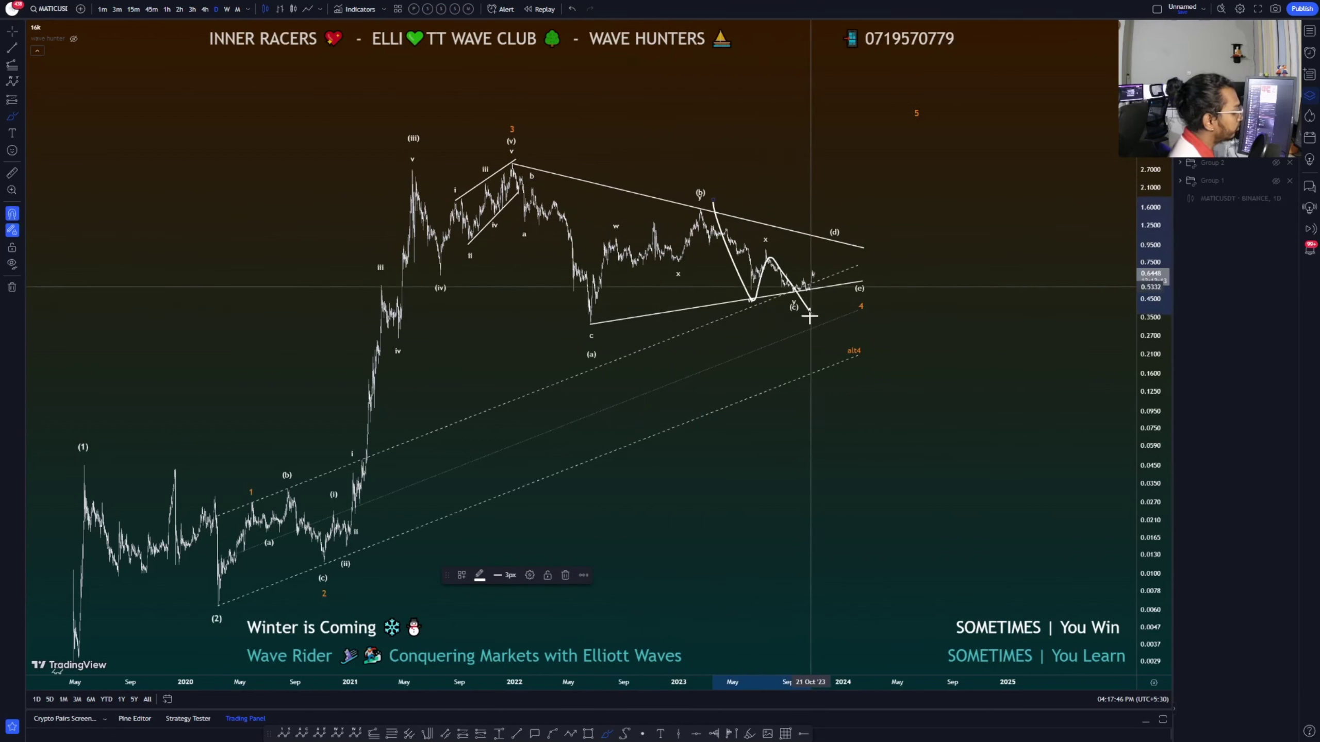
{"action": "mouse_move", "coordinate": [793, 286]}
{"action": "left_mouse_down"}
{"action": "mouse_move", "coordinate": [784, 299]}
{"action": "mouse_move", "coordinate": [828, 274]}
{"action": "left_mouse_up"}
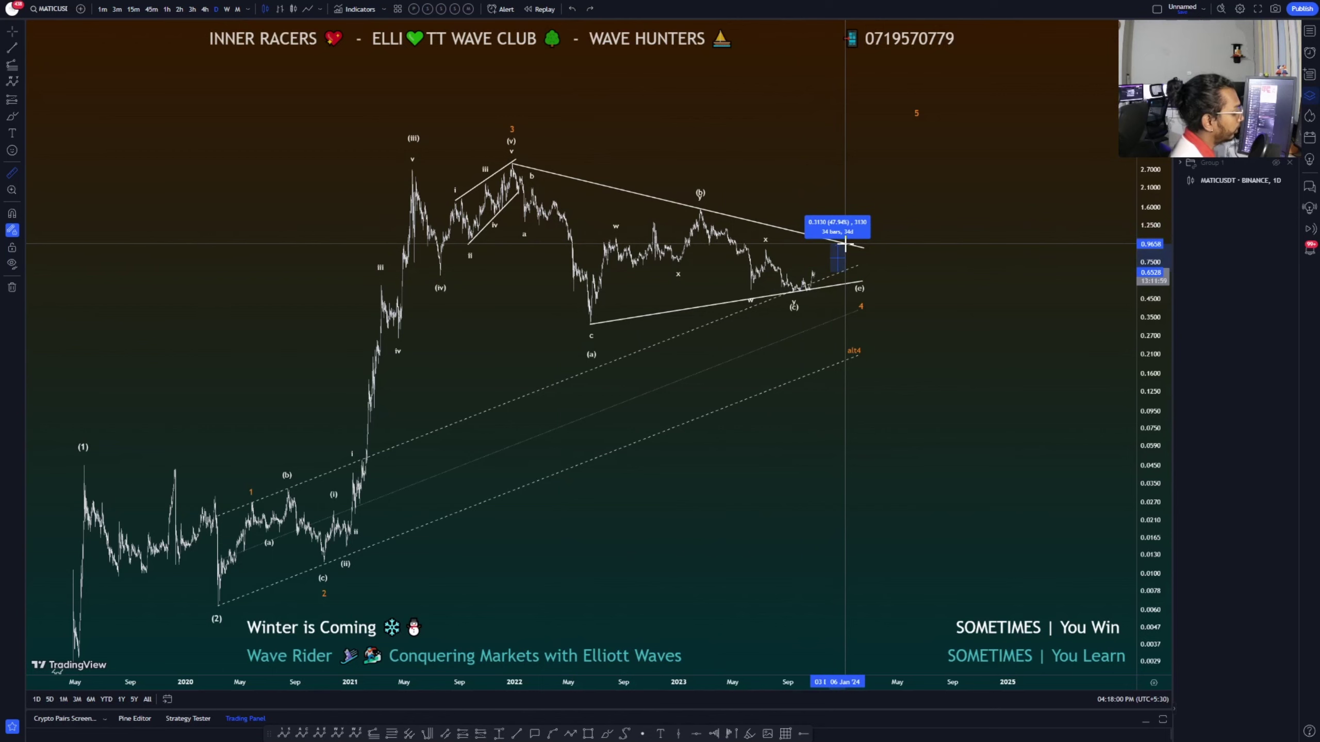
Draw a Fibonacci retracement from above point (d) down to point (e) and apply the "triangle contracting all wave" template
{"action": "key", "text": "Escape"}
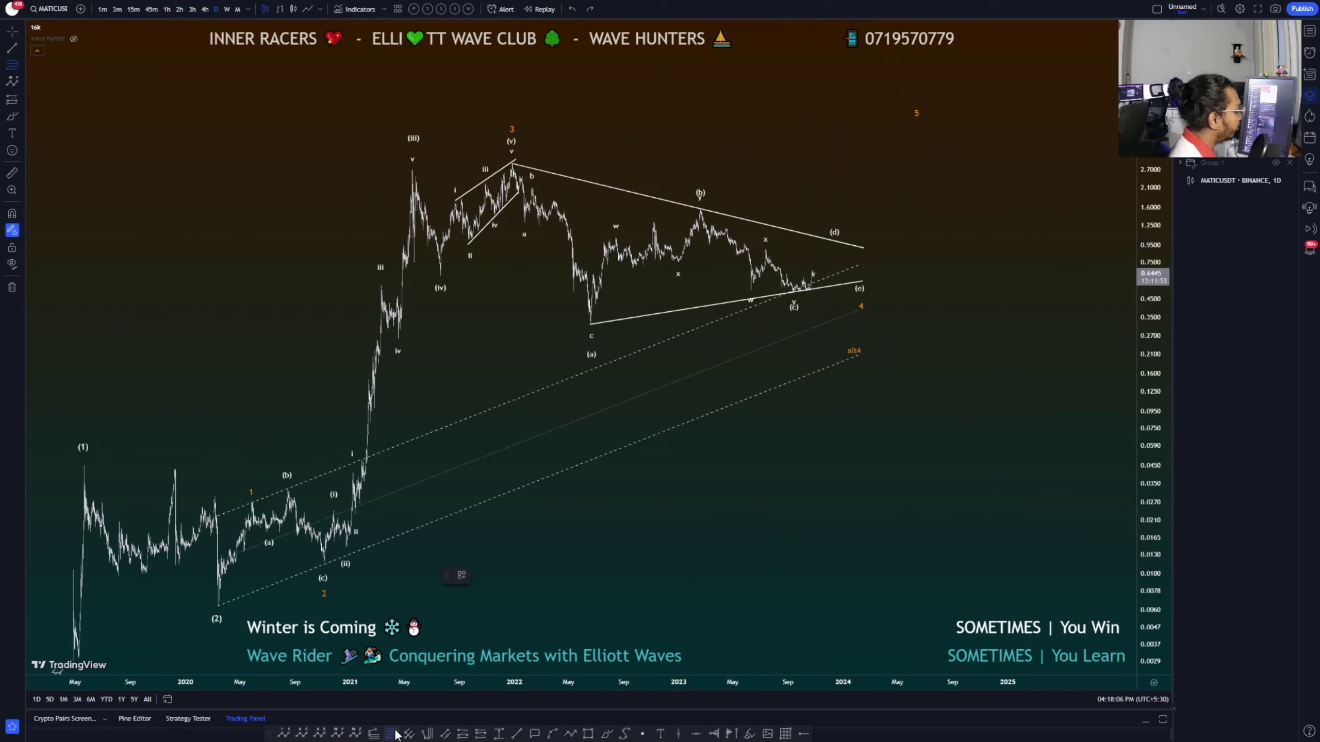
{"action": "left_click", "coordinate": [816, 208]}
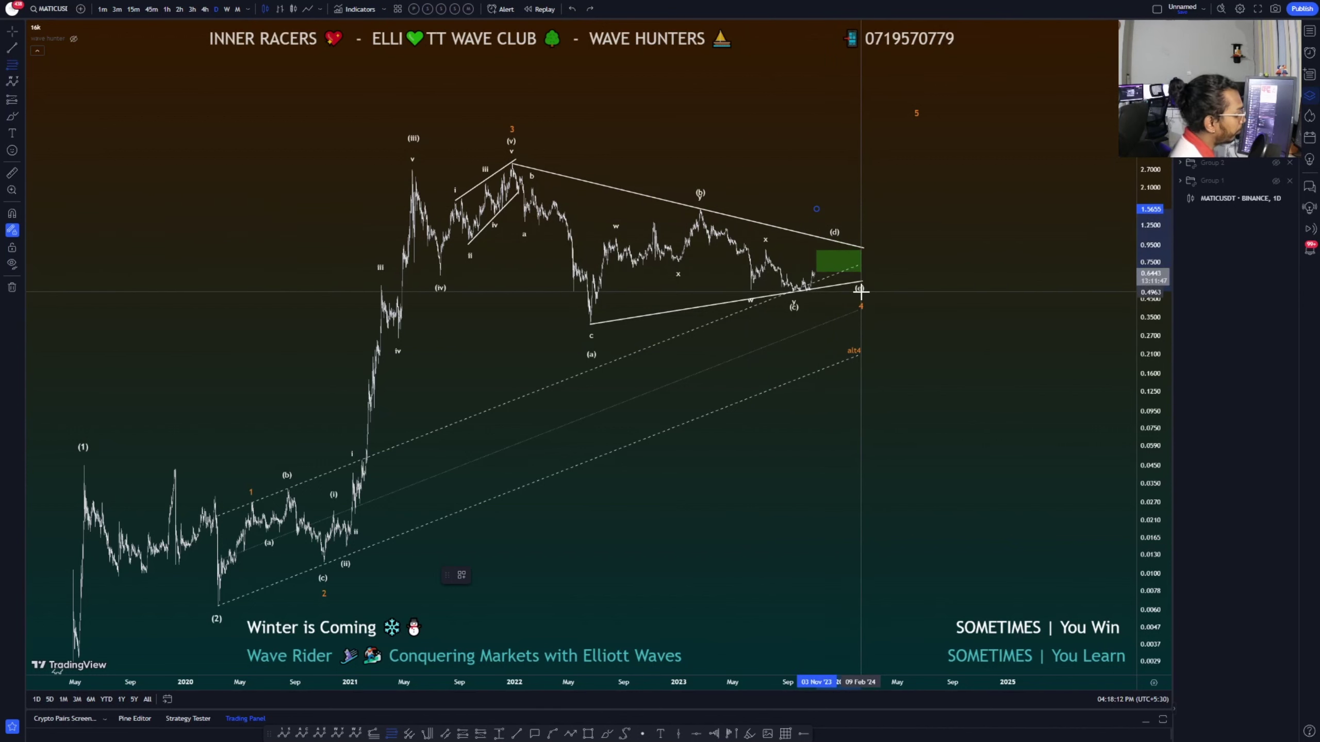
{"action": "left_click", "coordinate": [860, 293]}
{"action": "left_click", "coordinate": [462, 578]}
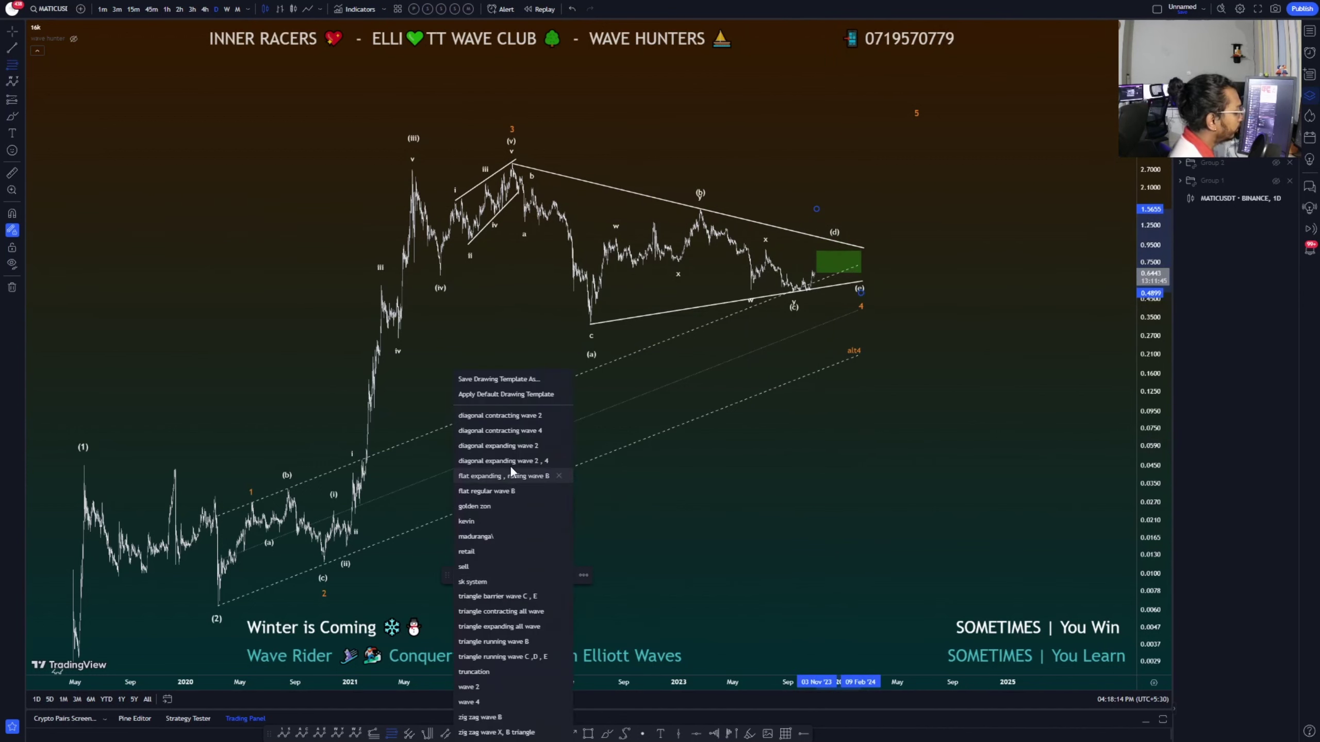
{"action": "left_click", "coordinate": [497, 608]}
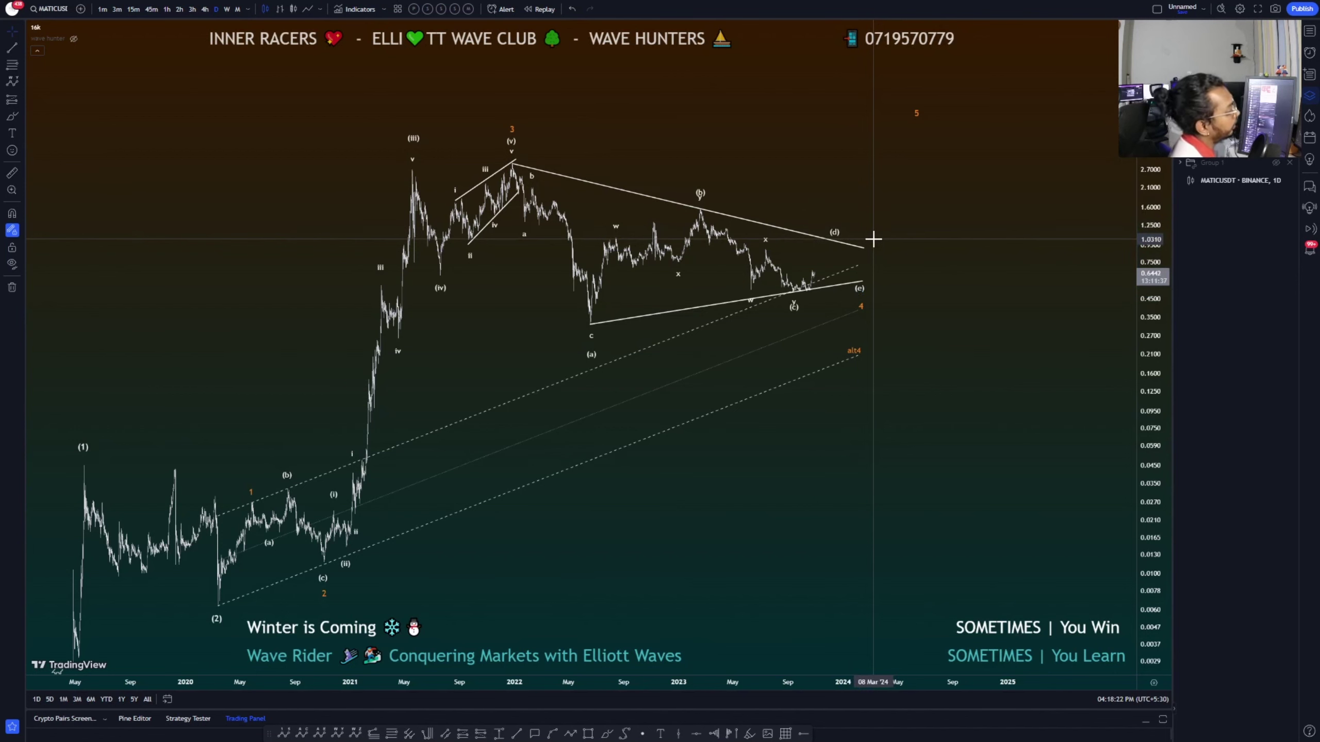
Brush a short mark and a longer rising stroke upward from the triangle's upper line near point (d), undoing each stroke
{"action": "left_click", "coordinate": [608, 734]}
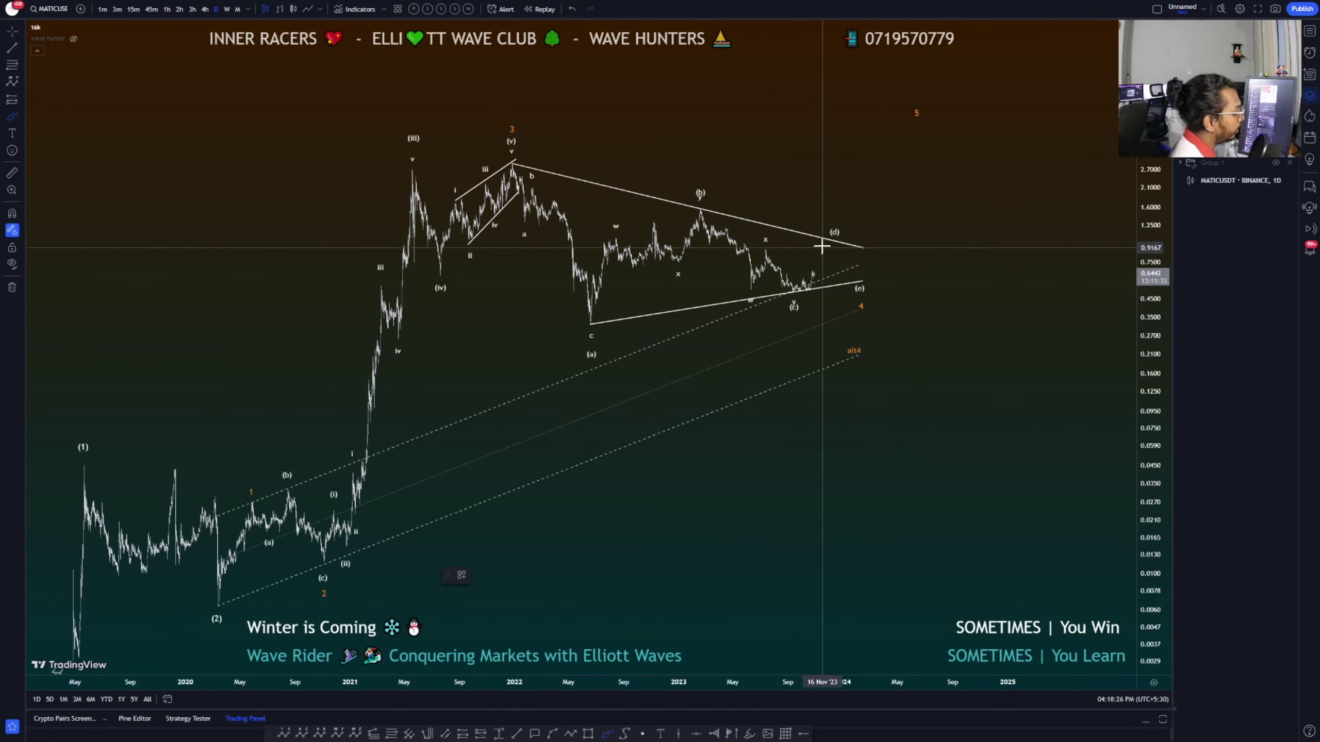
{"action": "mouse_move", "coordinate": [832, 244]}
{"action": "left_mouse_down"}
{"action": "mouse_move", "coordinate": [844, 267]}
{"action": "mouse_move", "coordinate": [858, 225]}
{"action": "left_mouse_up"}
{"action": "key", "text": "ctrl+z"}
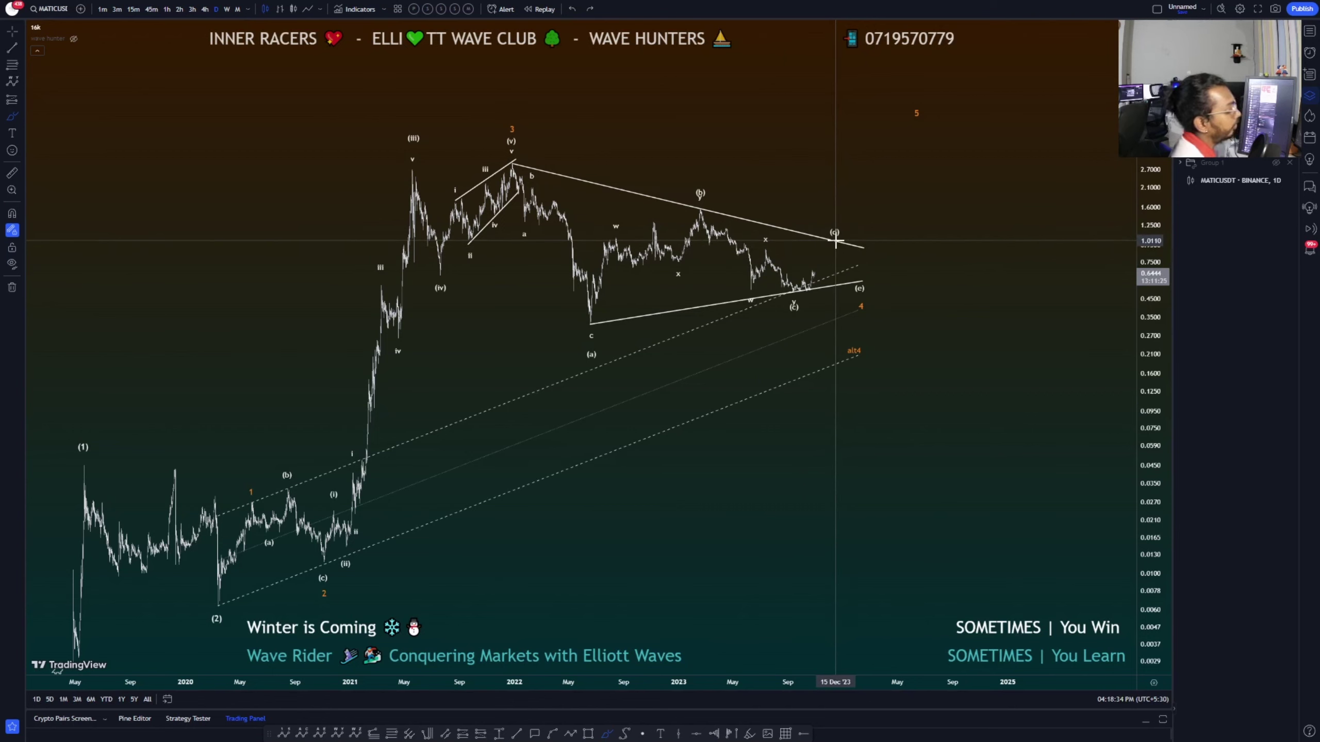
{"action": "mouse_move", "coordinate": [835, 241]}
{"action": "left_mouse_down"}
{"action": "mouse_move", "coordinate": [854, 263]}
{"action": "mouse_move", "coordinate": [907, 153]}
{"action": "mouse_move", "coordinate": [902, 166]}
{"action": "left_mouse_up"}
{"action": "key", "text": "ctrl+z"}
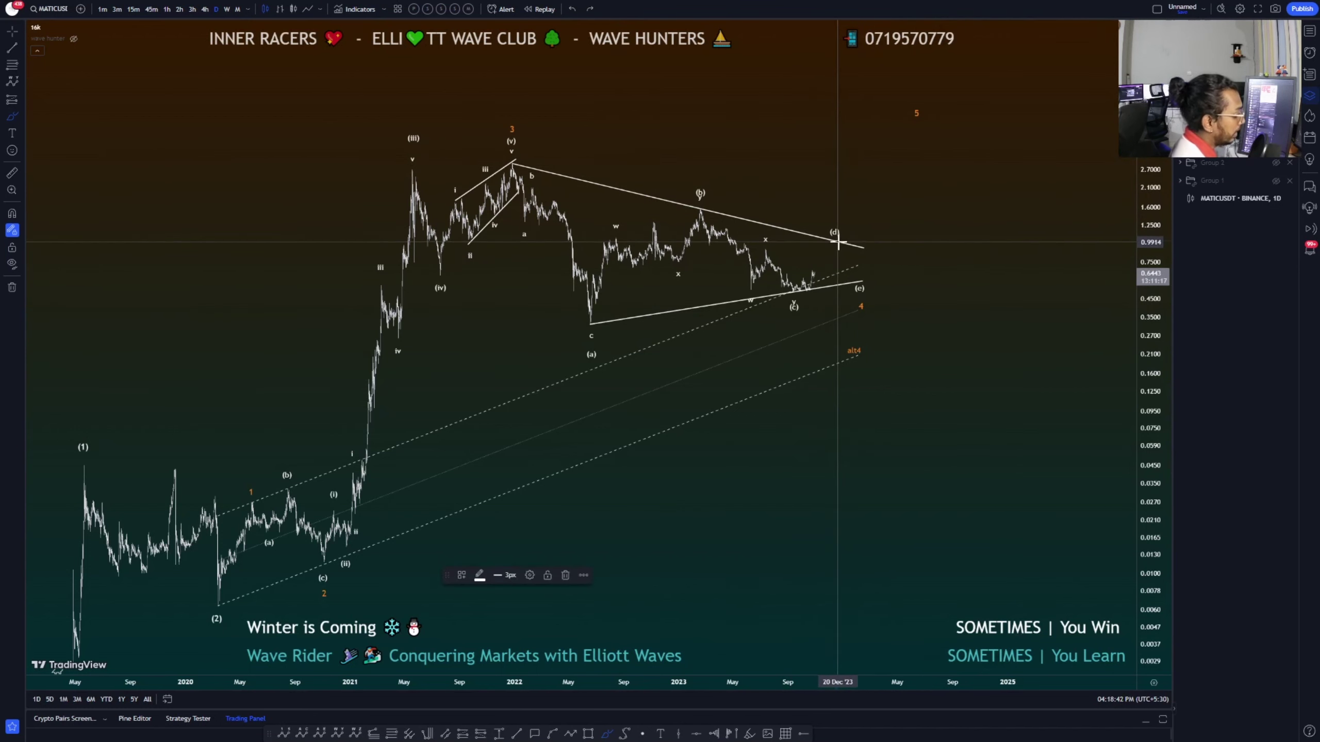
Sketch the dip from point (d) toward (e) and the rally toward orange wave 5 with temporary Brush strokes
{"action": "left_click_drag", "start_coordinate": [848, 265], "coordinate": [878, 200]}
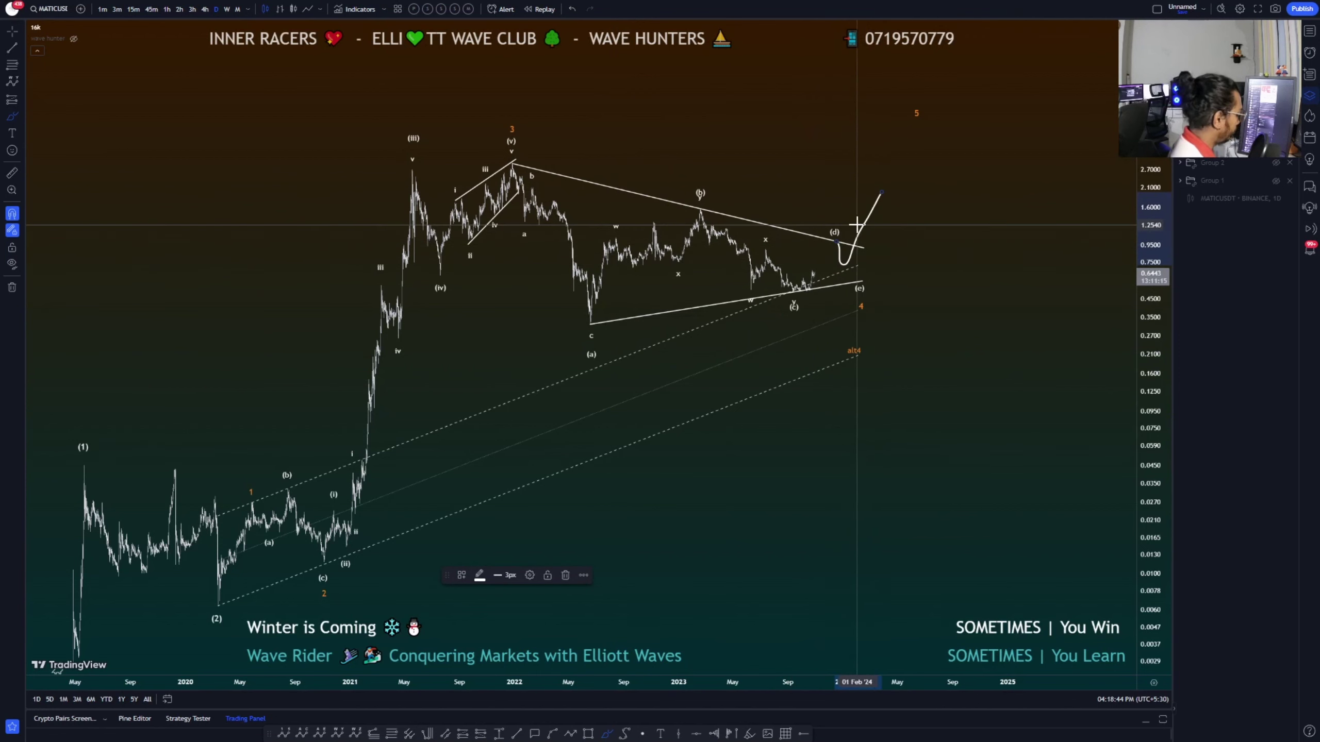
{"action": "key", "text": "ctrl+z"}
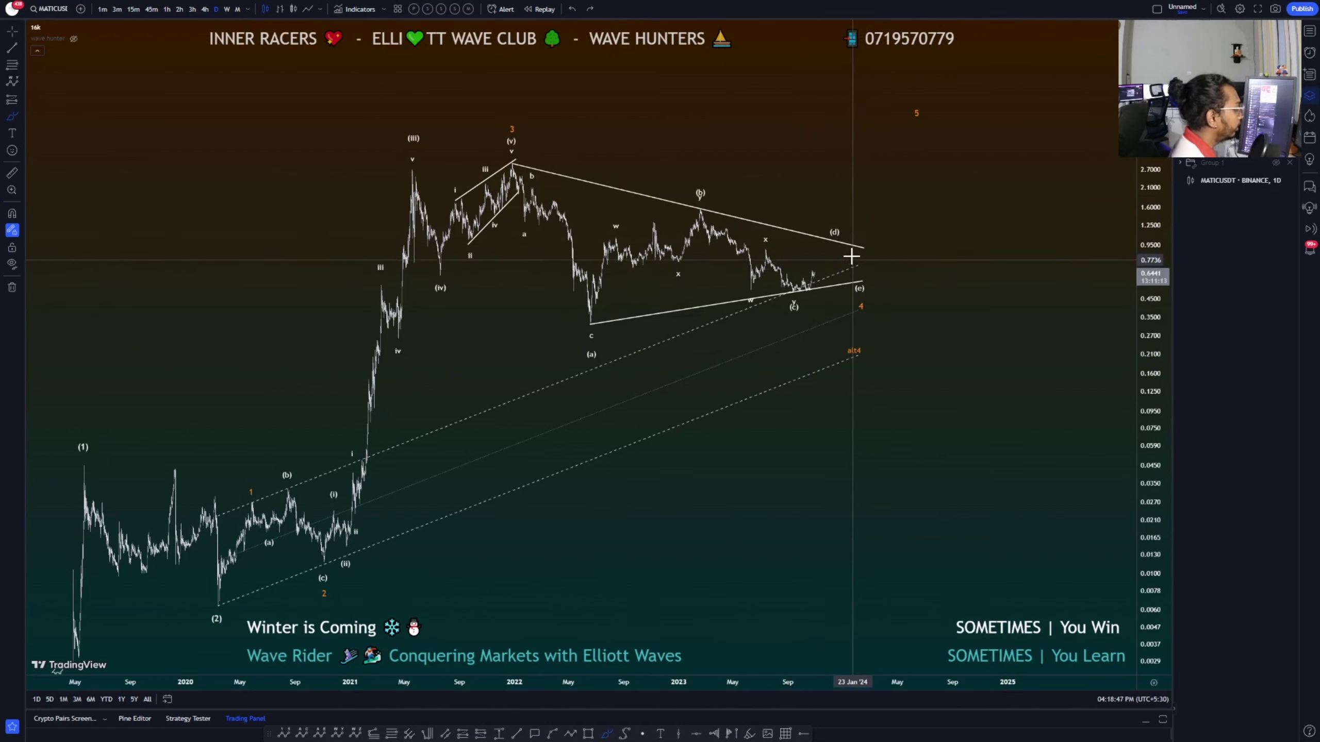
{"action": "mouse_move", "coordinate": [844, 245]}
{"action": "left_mouse_down"}
{"action": "mouse_move", "coordinate": [856, 262]}
{"action": "mouse_move", "coordinate": [916, 121]}
{"action": "left_mouse_up"}
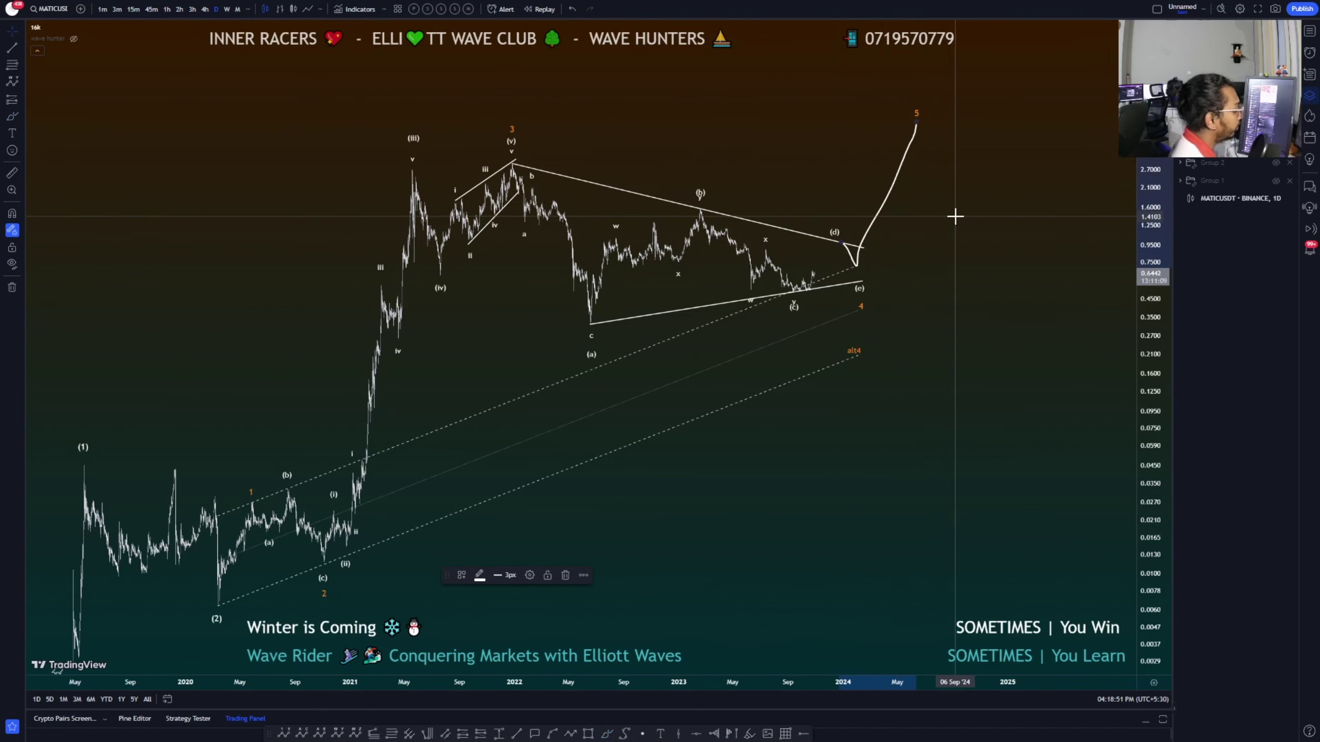
{"action": "key", "text": "Delete"}
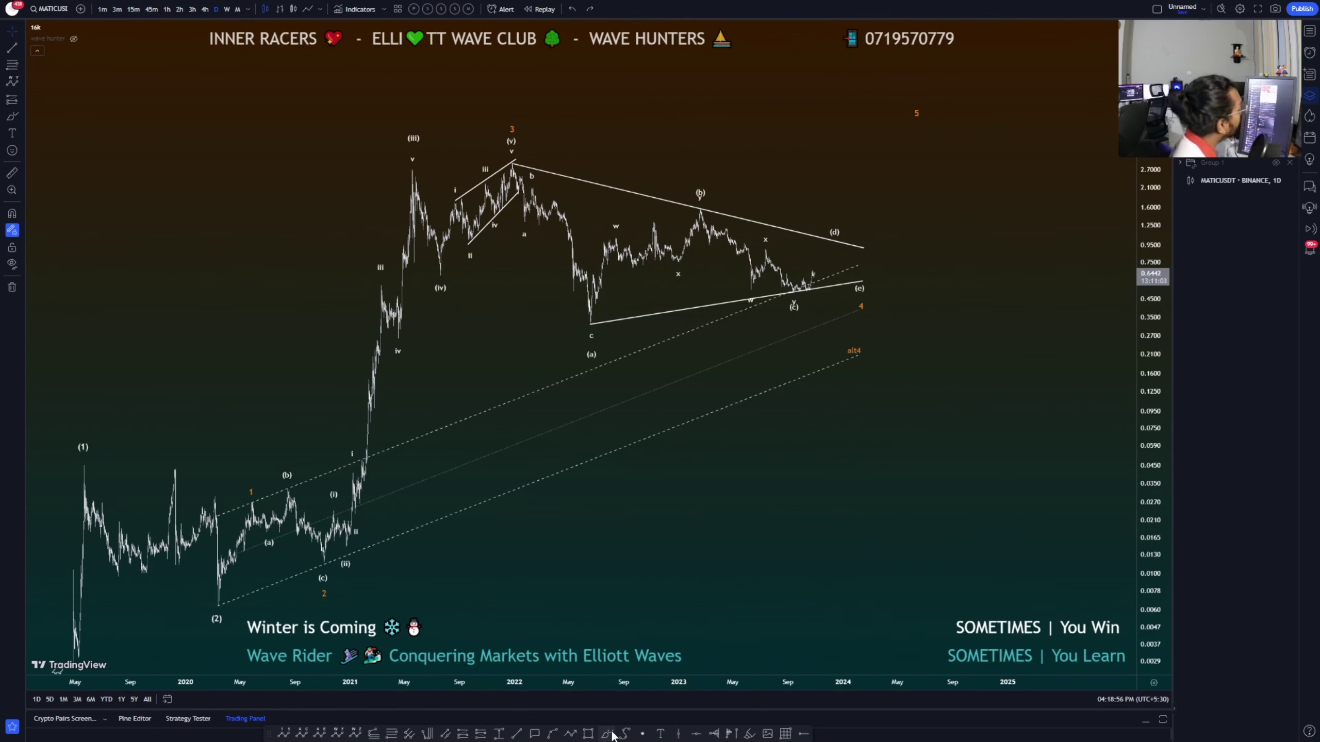
Trace the whole triangle from the wave 3 top through points (a), (b), (c) and (d) to (e) with the Brush, and undo it
{"action": "right_click", "coordinate": [949, 236]}
{"action": "left_click_drag", "start_coordinate": [950, 236], "coordinate": [916, 183]}
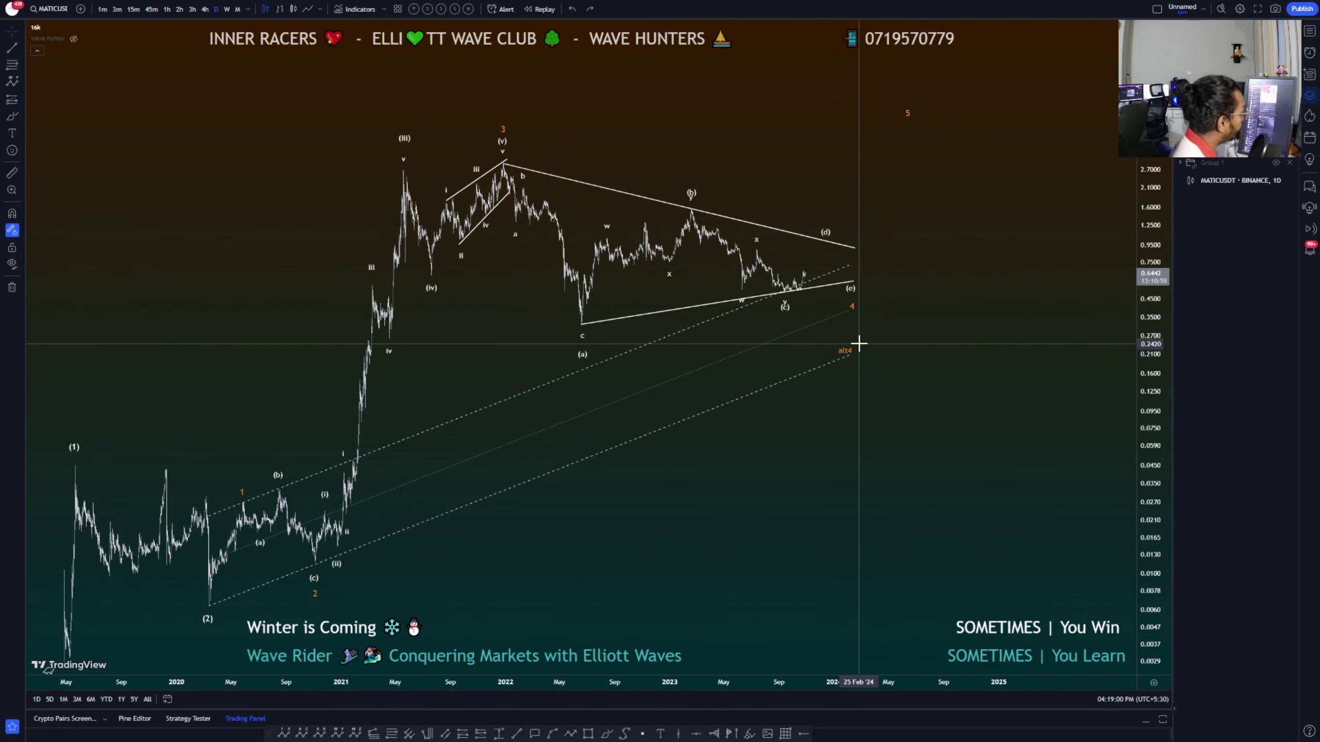
{"action": "left_click_drag", "start_coordinate": [893, 371], "coordinate": [798, 386]}
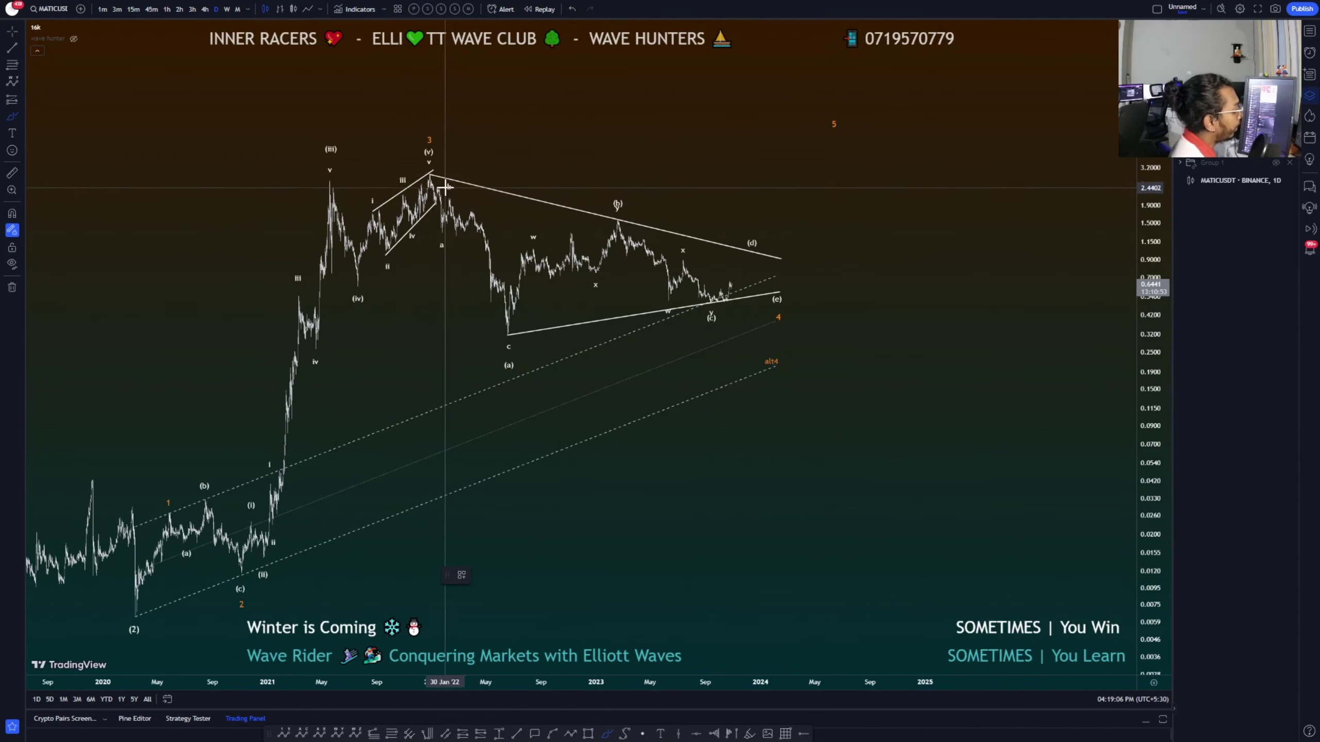
{"action": "mouse_move", "coordinate": [439, 185]}
{"action": "left_mouse_down"}
{"action": "mouse_move", "coordinate": [485, 312]}
{"action": "mouse_move", "coordinate": [621, 226]}
{"action": "mouse_move", "coordinate": [801, 314]}
{"action": "left_mouse_up"}
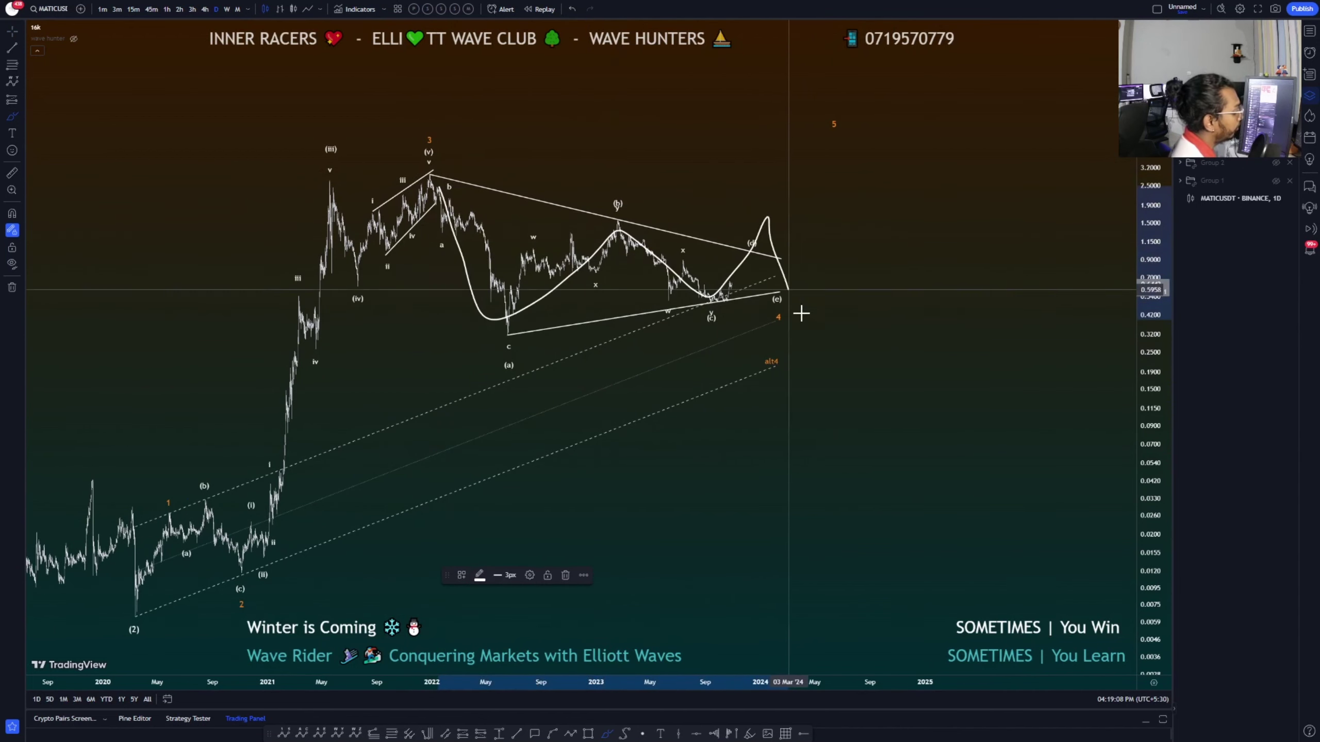
{"action": "key", "text": "ctrl+z"}
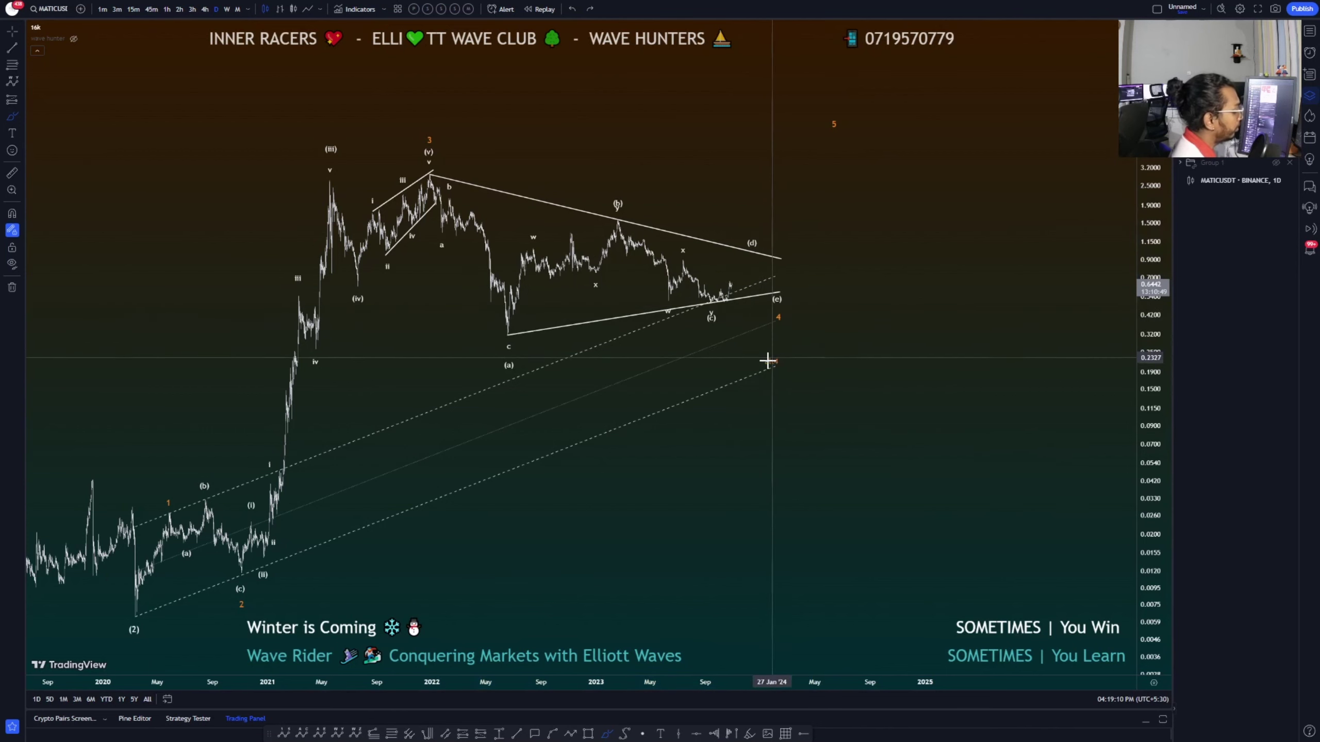
Mark the alt4 label at the lower dashed channel line and brush a rally upward from it, undoing each stroke
{"action": "mouse_move", "coordinate": [771, 342]}
{"action": "left_mouse_down"}
{"action": "mouse_move", "coordinate": [831, 395]}
{"action": "mouse_move", "coordinate": [777, 354]}
{"action": "left_mouse_up"}
{"action": "key", "text": "ctrl+z"}
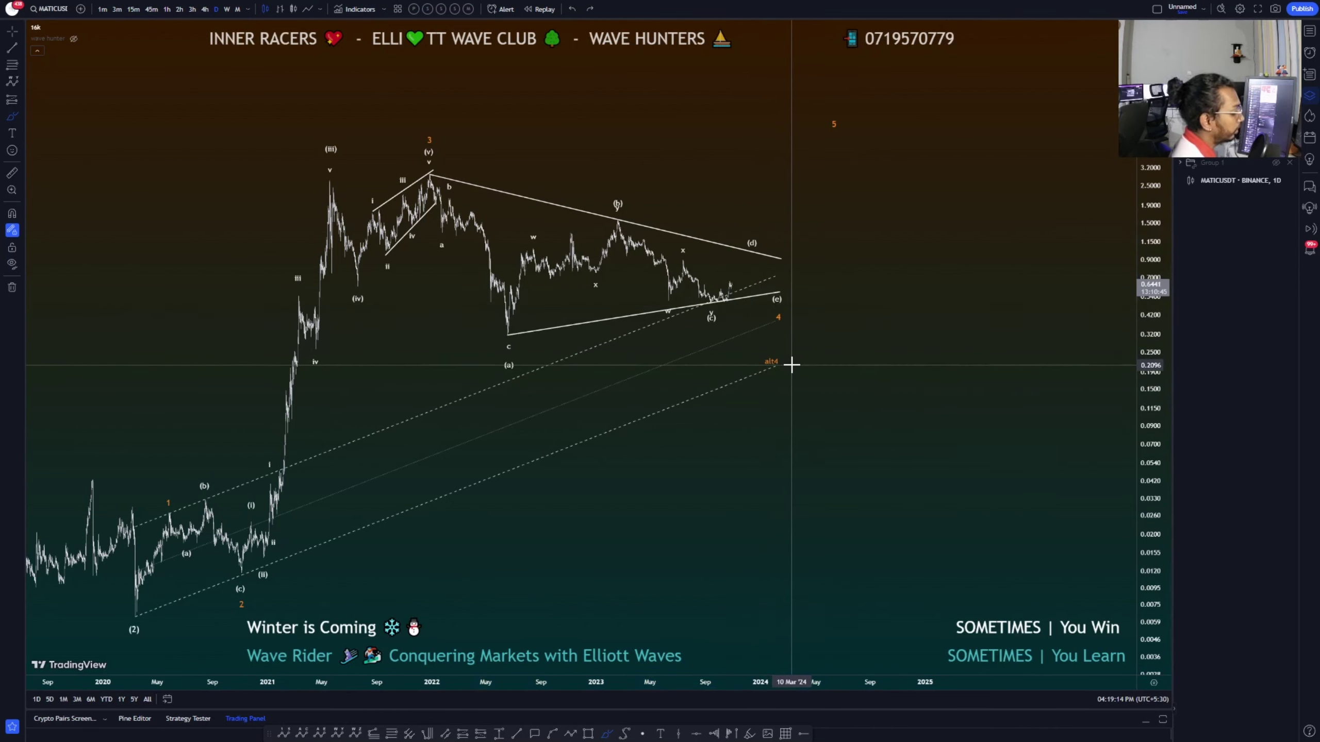
{"action": "mouse_move", "coordinate": [790, 360]}
{"action": "left_mouse_down"}
{"action": "mouse_move", "coordinate": [861, 162]}
{"action": "mouse_move", "coordinate": [897, 182]}
{"action": "left_mouse_up"}
{"action": "key", "text": "ctrl+z"}
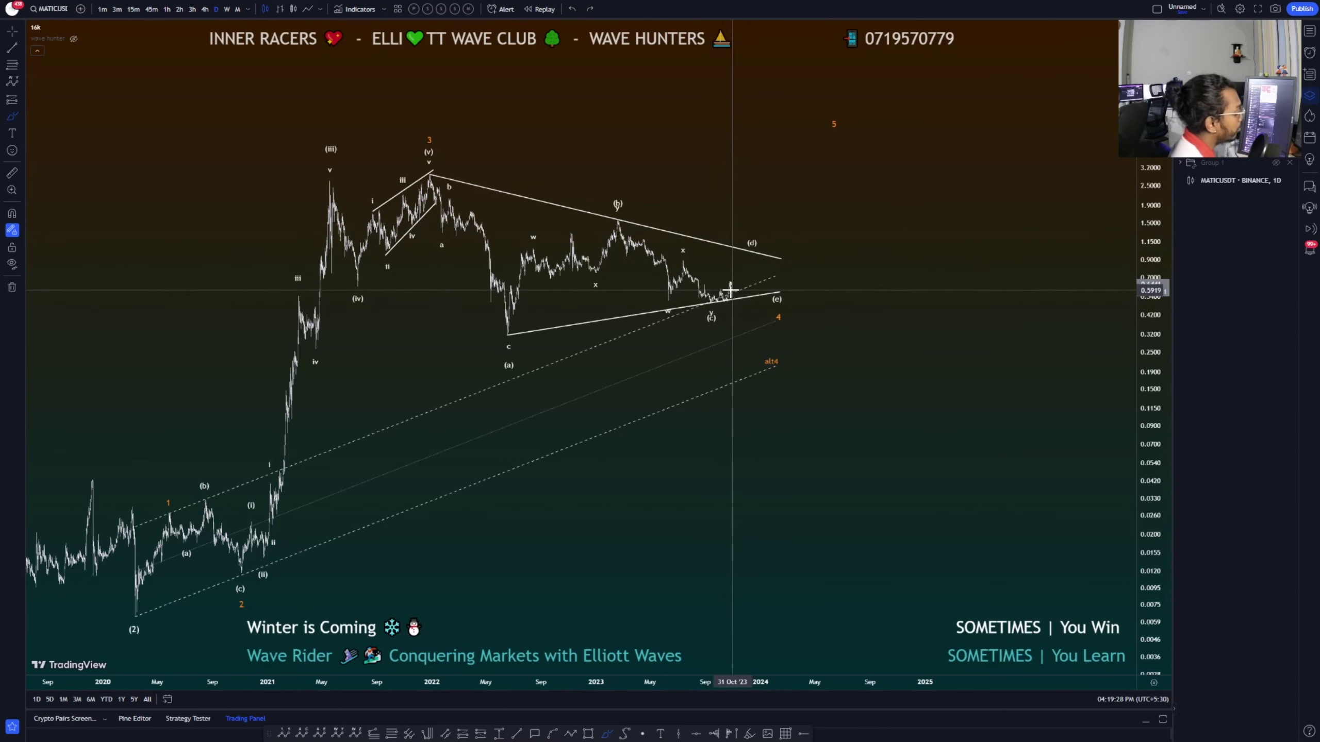
Brush a projected path from the current price up to (d), back toward (e), and up to orange wave 5
{"action": "left_click_drag", "start_coordinate": [727, 293], "coordinate": [840, 137]}
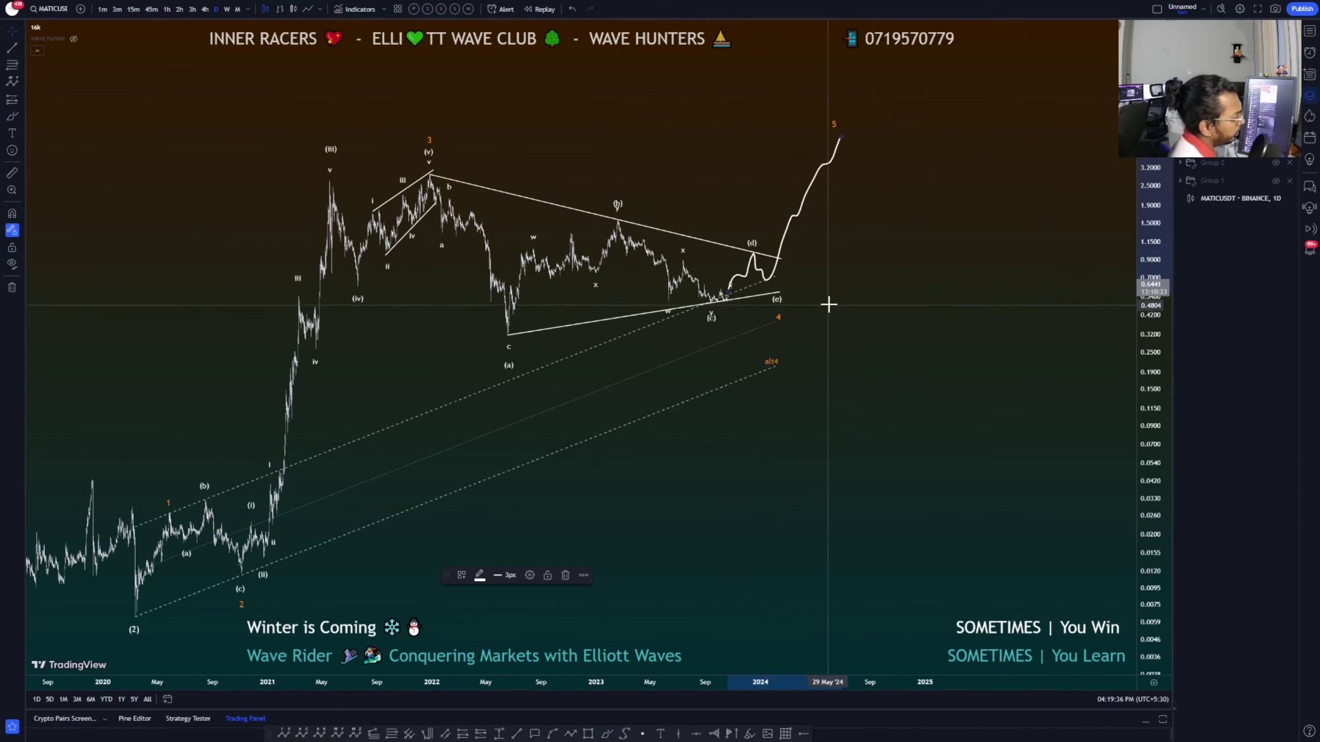
{"action": "left_click_drag", "start_coordinate": [829, 305], "coordinate": [875, 273]}
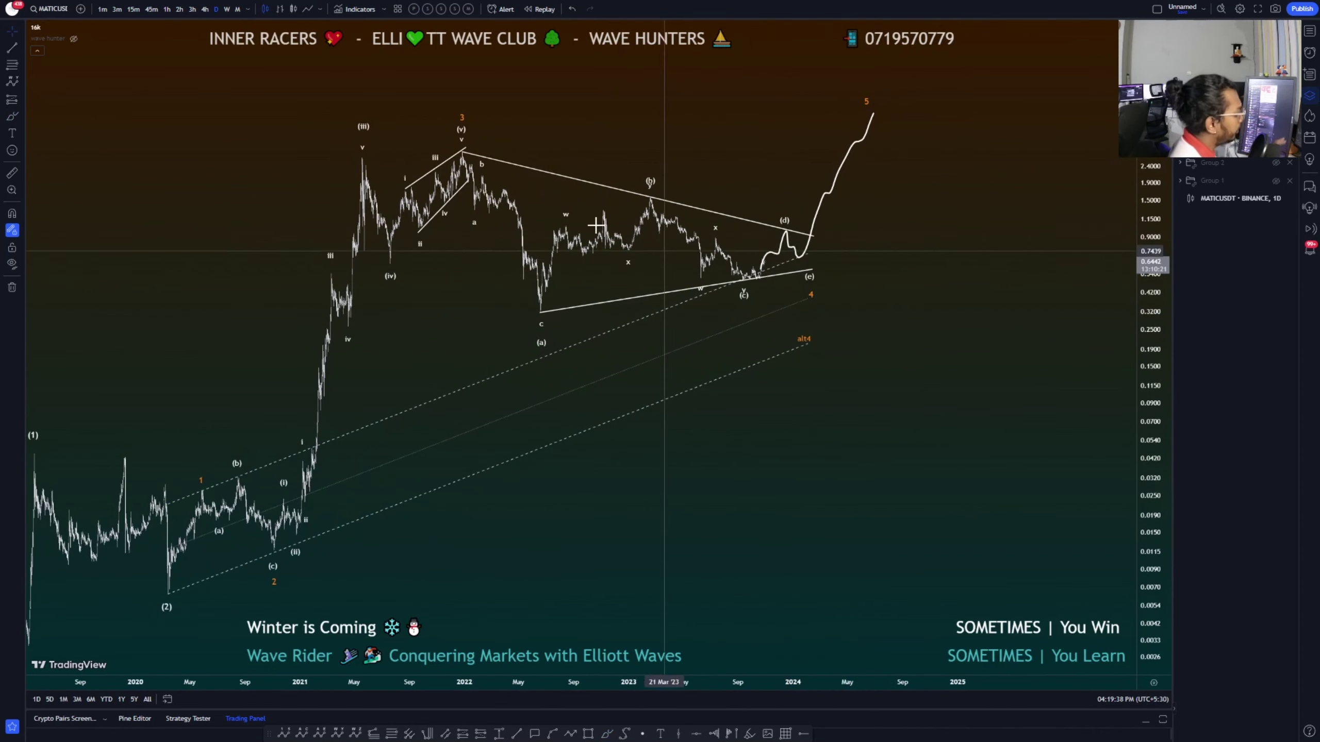
Switch the chart to the 4-hour timeframe with a reset view and delete the projected brush path
{"action": "left_click", "coordinate": [205, 14]}
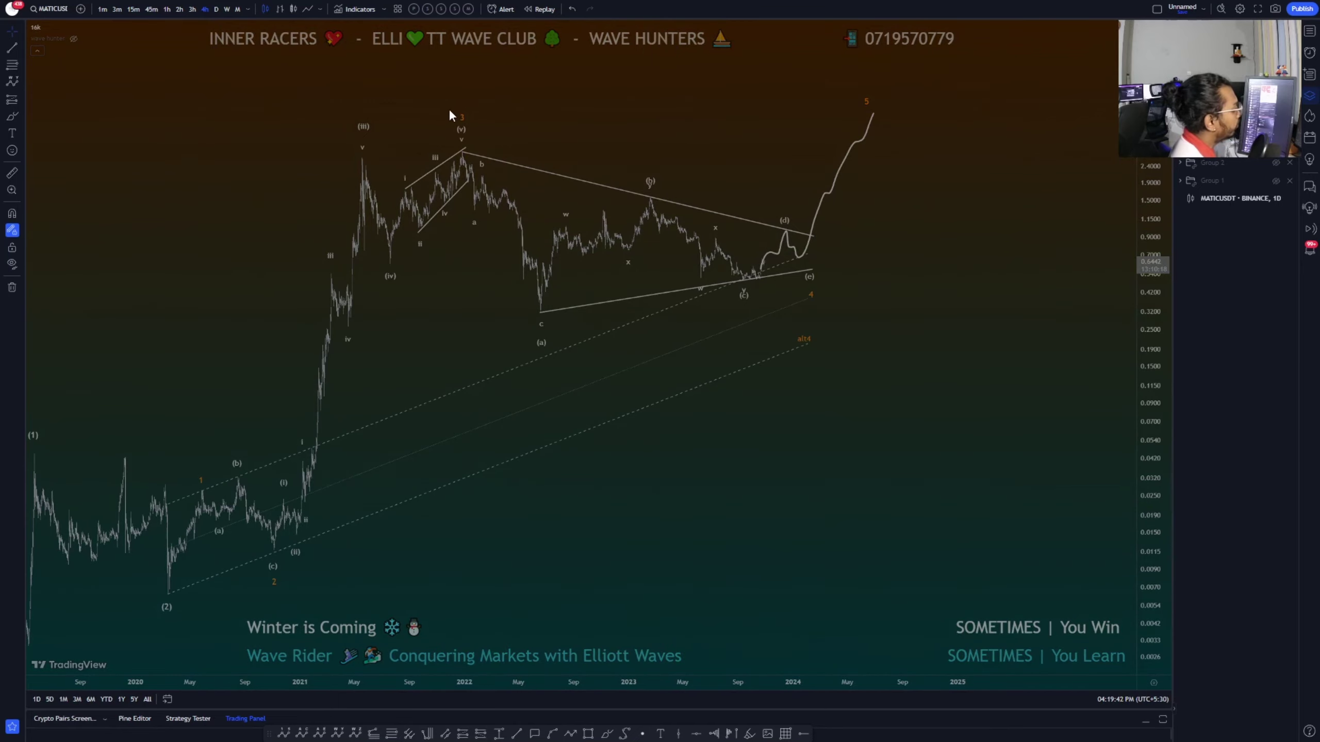
{"action": "right_click", "coordinate": [627, 131]}
{"action": "left_click", "coordinate": [650, 139]}
{"action": "scroll", "coordinate": [708, 248], "scroll_direction": "down", "scroll_amount": 6}
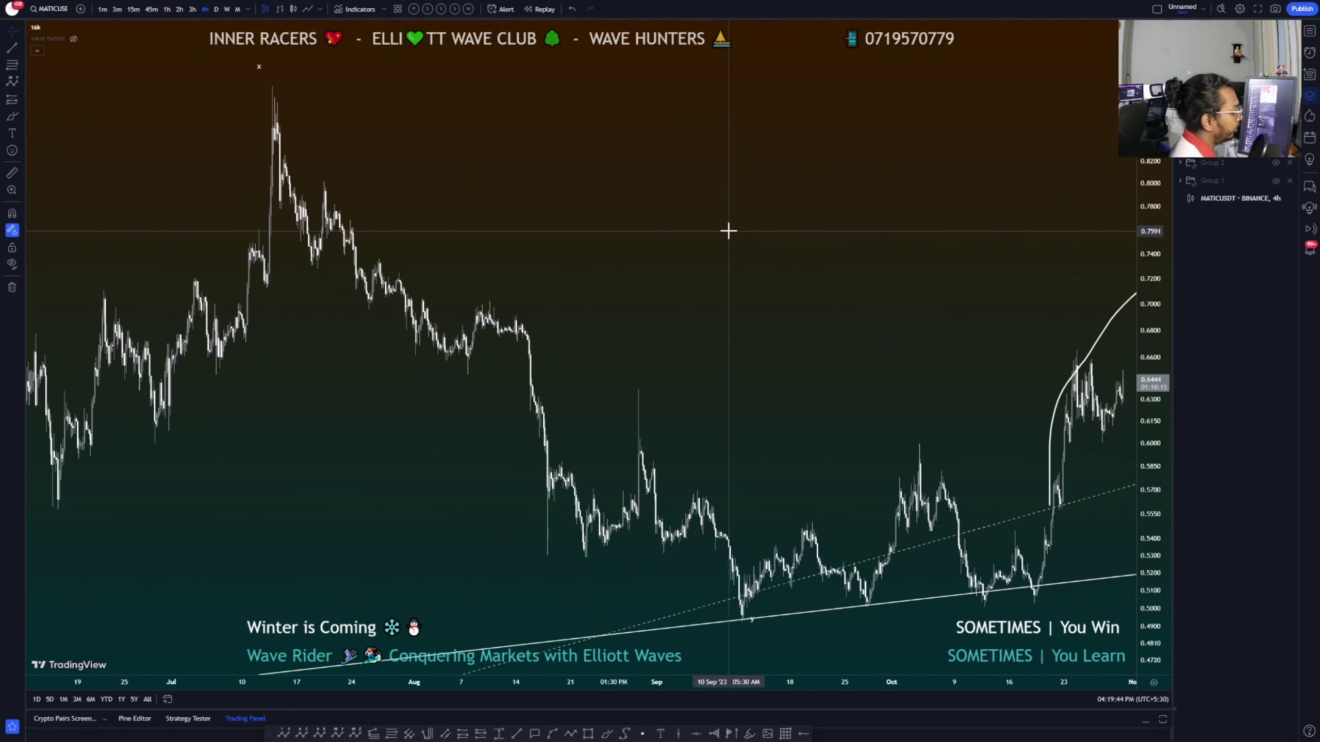
{"action": "left_click_drag", "start_coordinate": [899, 286], "coordinate": [550, 206]}
{"action": "scroll", "coordinate": [686, 348], "scroll_direction": "down", "scroll_amount": 4}
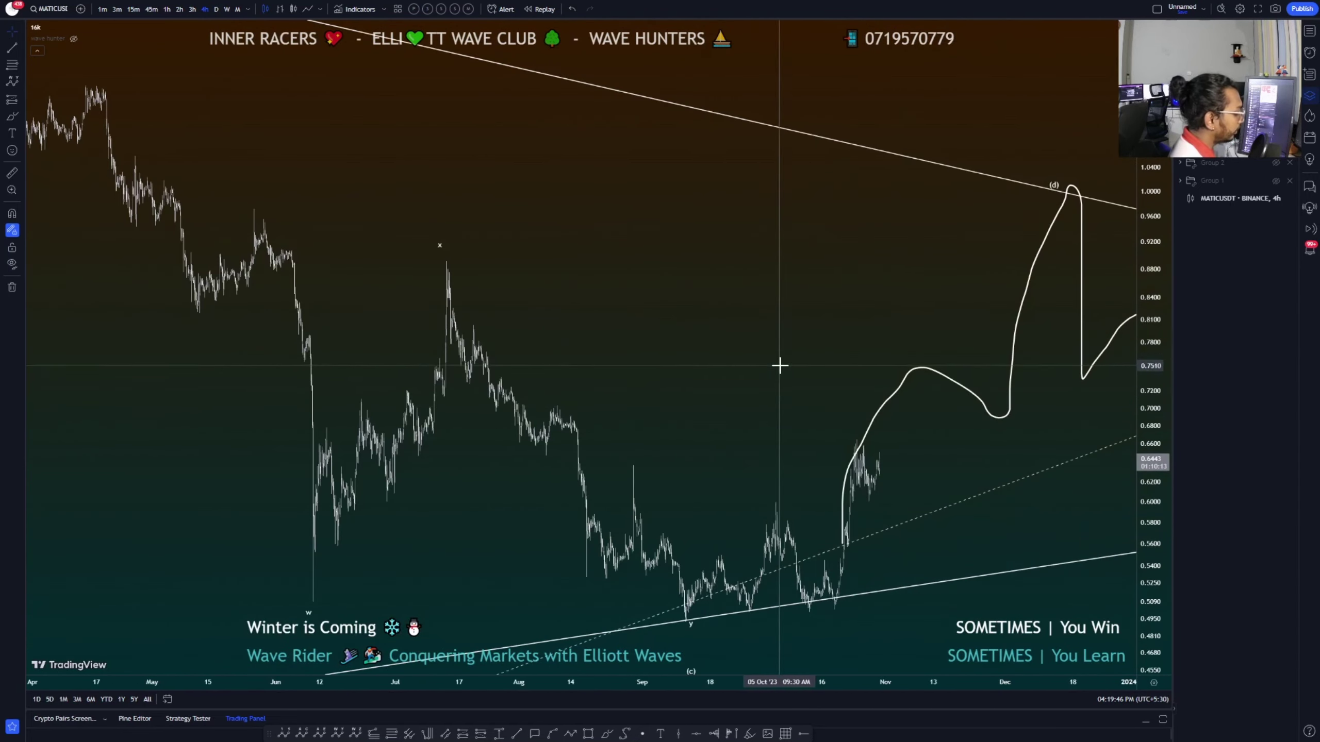
{"action": "left_click_drag", "start_coordinate": [1161, 254], "coordinate": [613, 286]}
{"action": "scroll", "coordinate": [720, 411], "scroll_direction": "up", "scroll_amount": 2}
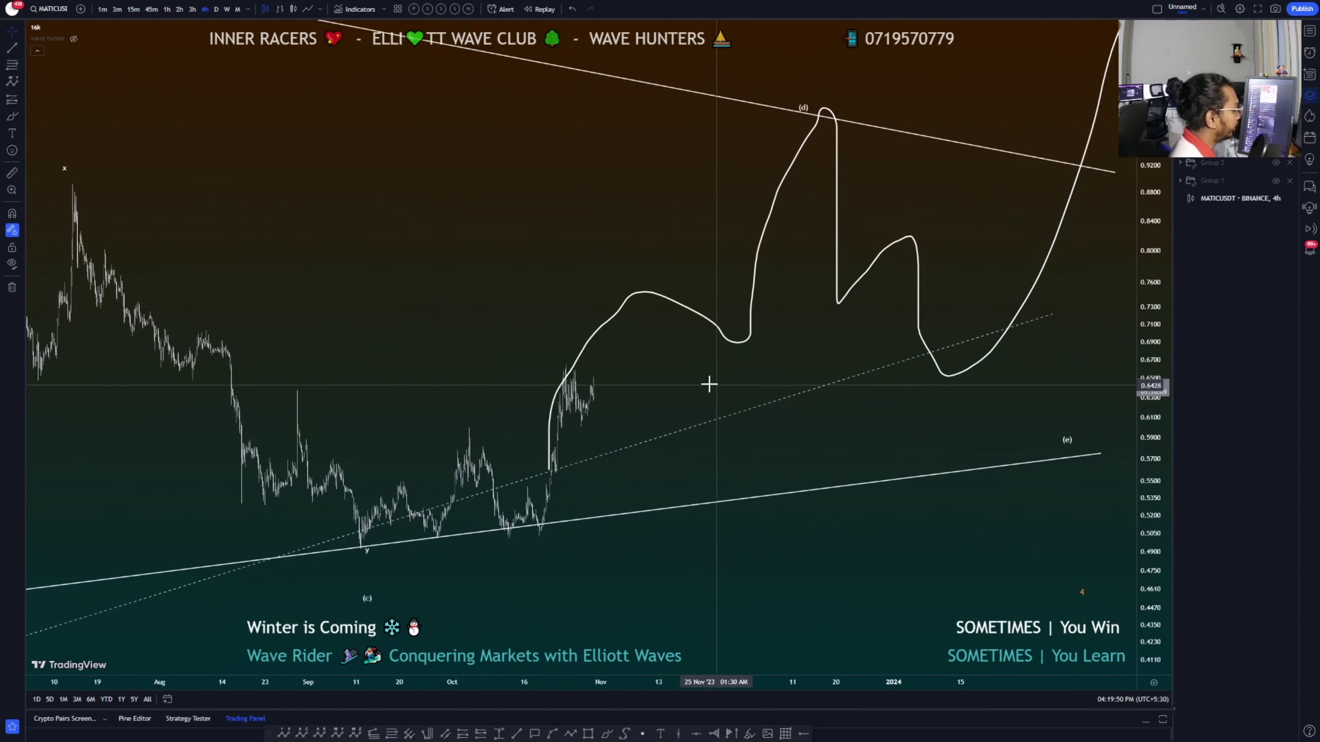
{"action": "left_click_drag", "start_coordinate": [708, 383], "coordinate": [701, 312]}
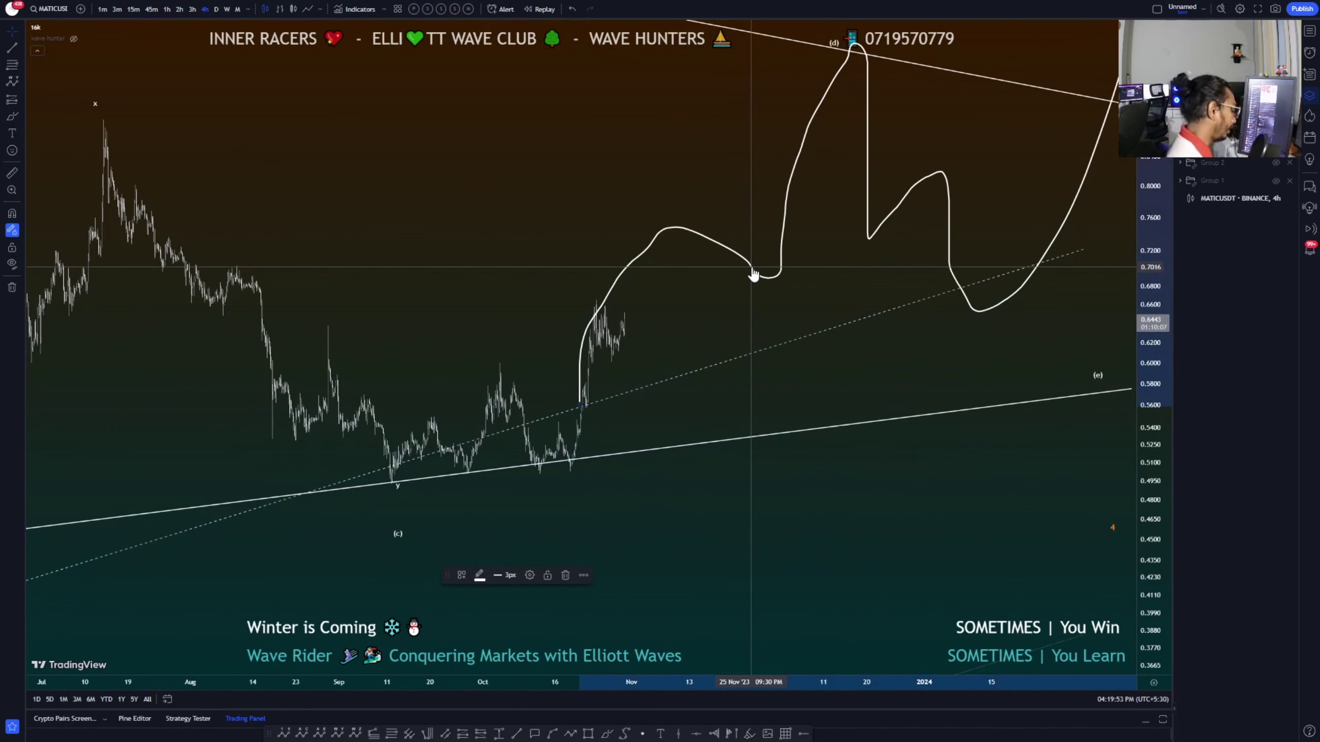
{"action": "key", "text": "Delete"}
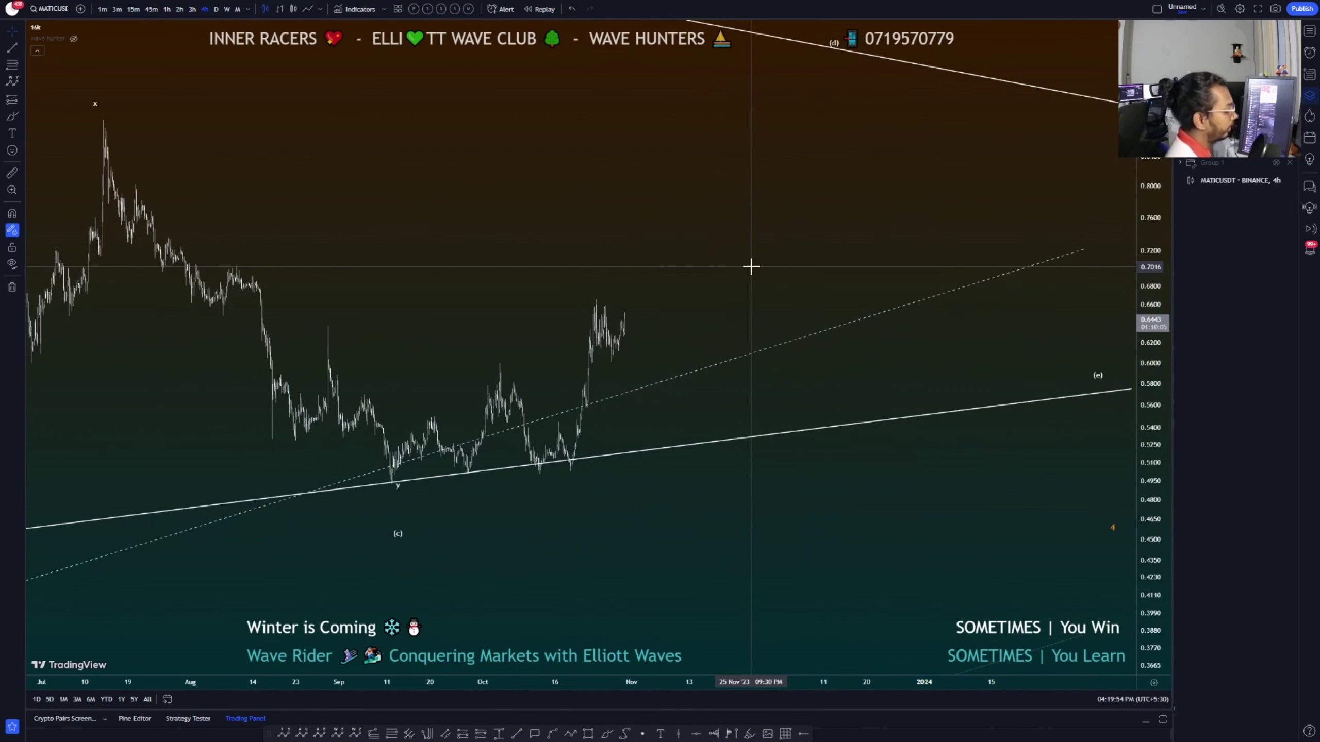
Brush a projected path from the mid-October low through a pullback and up toward the triangle's upper line, and undo it
{"action": "scroll", "coordinate": [592, 359], "scroll_direction": "down", "scroll_amount": 1}
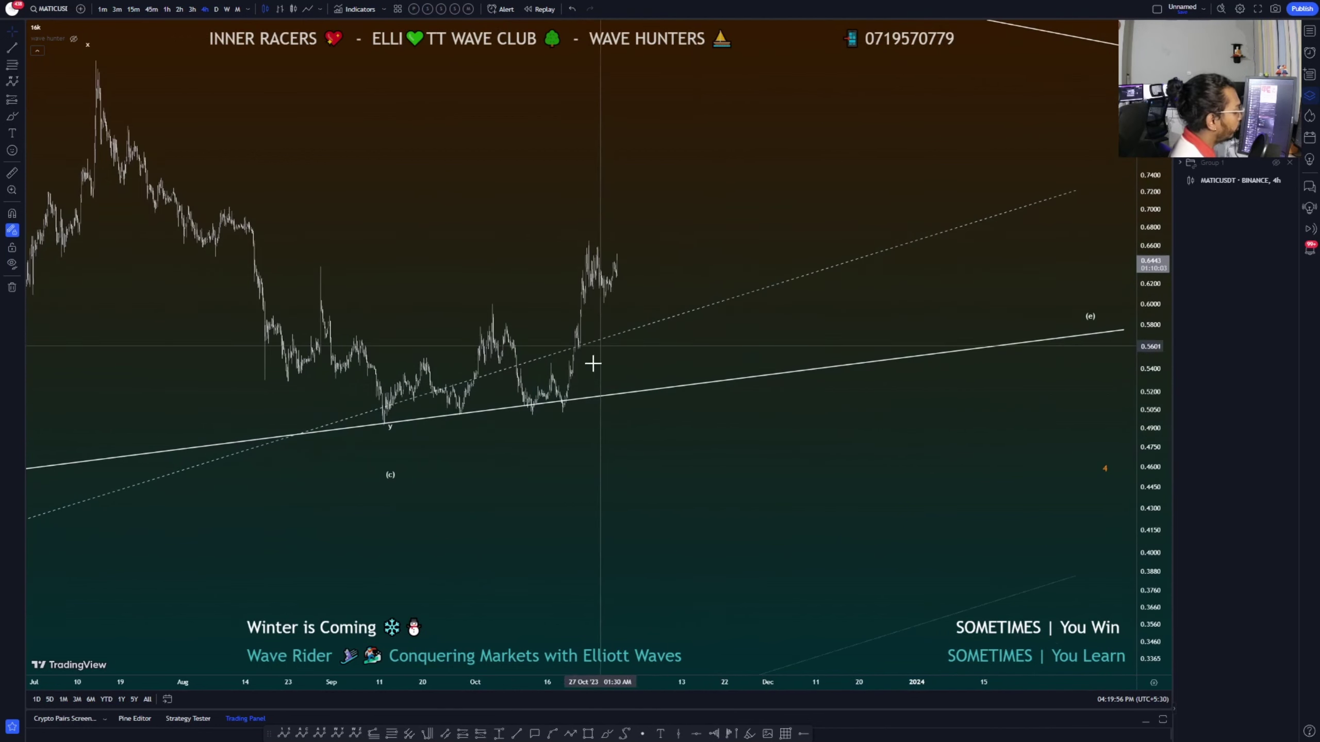
{"action": "scroll", "coordinate": [664, 308], "scroll_direction": "down", "scroll_amount": 1}
{"action": "left_click_drag", "start_coordinate": [692, 200], "coordinate": [612, 233]}
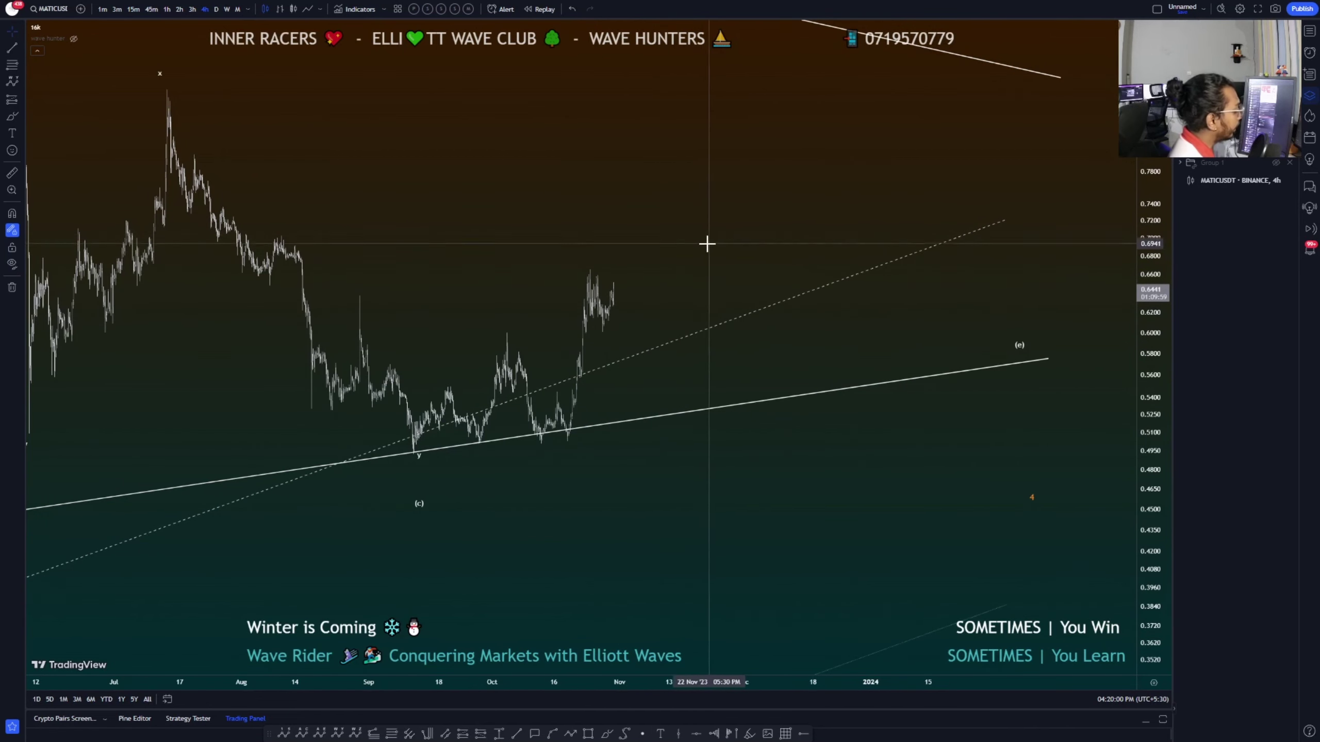
{"action": "left_click", "coordinate": [605, 733]}
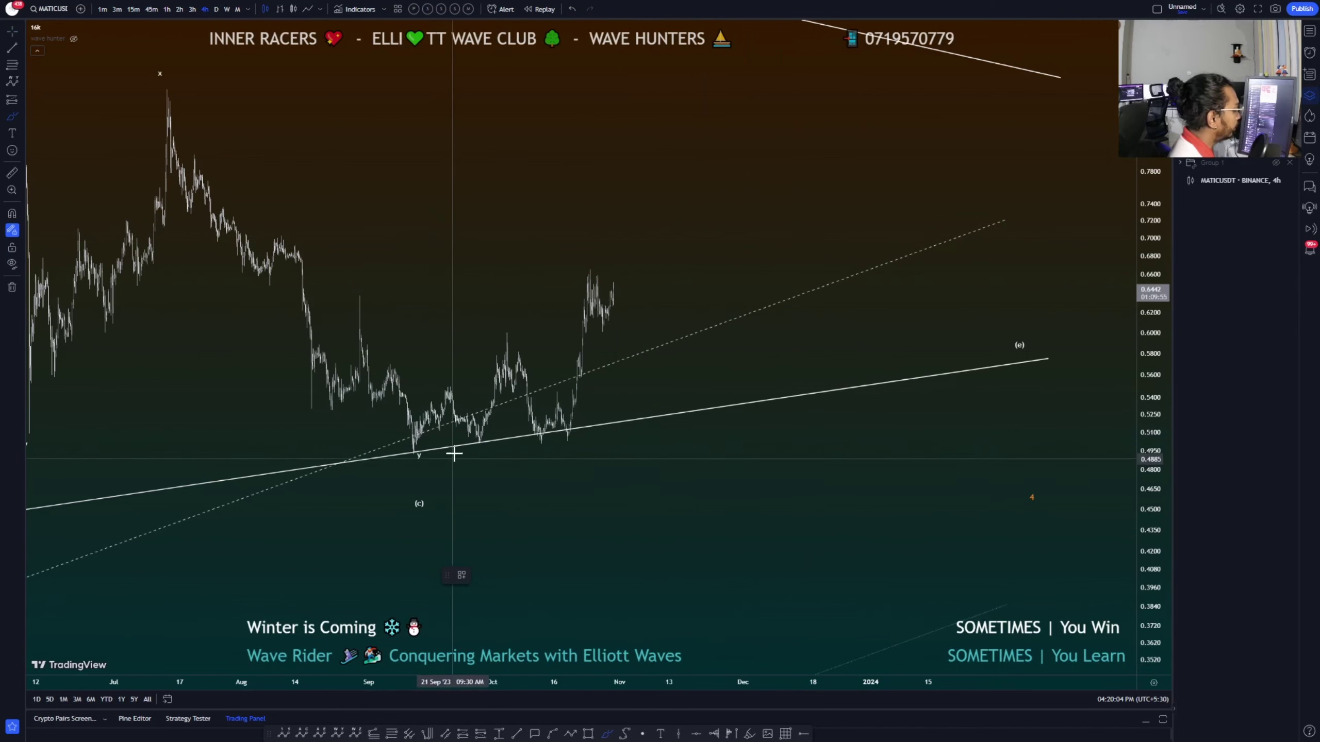
{"action": "mouse_move", "coordinate": [541, 435]}
{"action": "left_mouse_down"}
{"action": "mouse_move", "coordinate": [605, 301]}
{"action": "mouse_move", "coordinate": [625, 326]}
{"action": "mouse_move", "coordinate": [660, 249]}
{"action": "mouse_move", "coordinate": [683, 325]}
{"action": "mouse_move", "coordinate": [717, 344]}
{"action": "mouse_move", "coordinate": [814, 98]}
{"action": "left_mouse_up"}
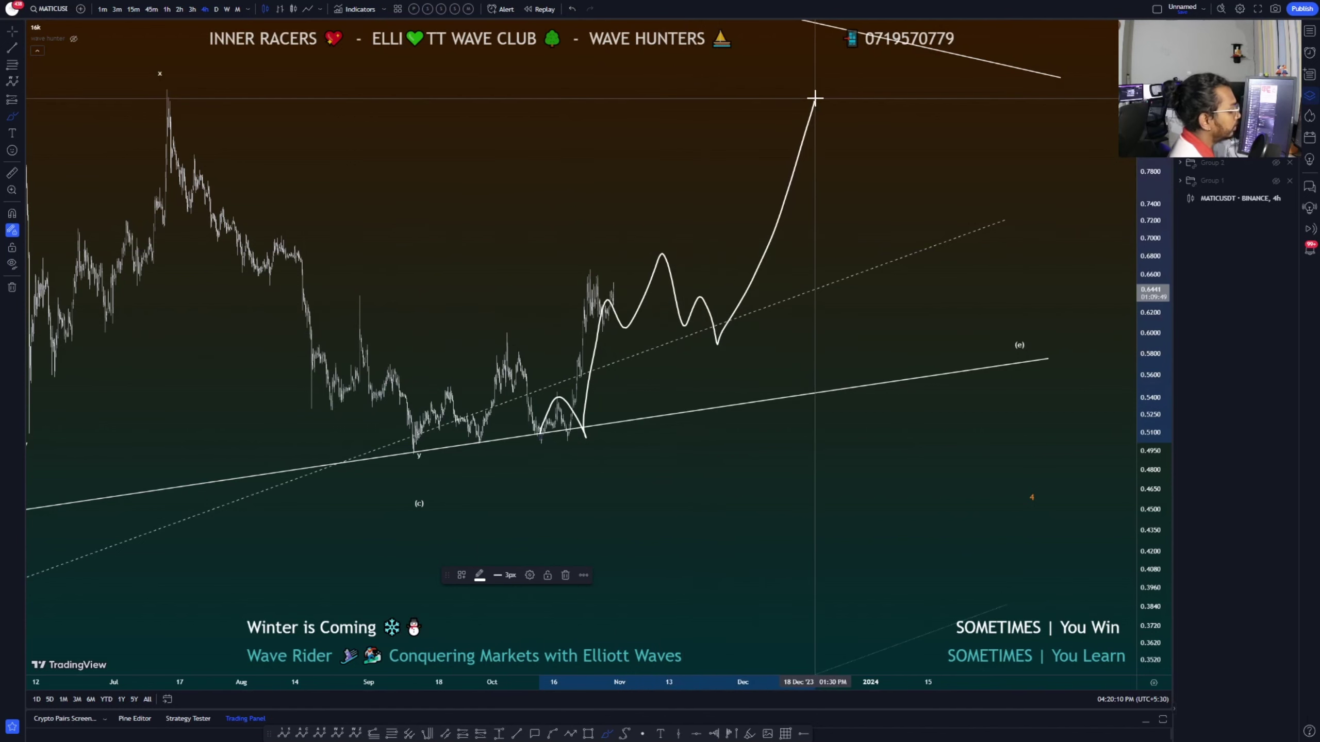
{"action": "key", "text": "ctrl+z"}
Brush short marks at the projected pullback area and just above the latest high, undoing the strokes
{"action": "mouse_move", "coordinate": [694, 308]}
{"action": "left_mouse_down"}
{"action": "mouse_move", "coordinate": [720, 345]}
{"action": "mouse_move", "coordinate": [704, 327]}
{"action": "left_mouse_up"}
{"action": "key", "text": "ctrl+z"}
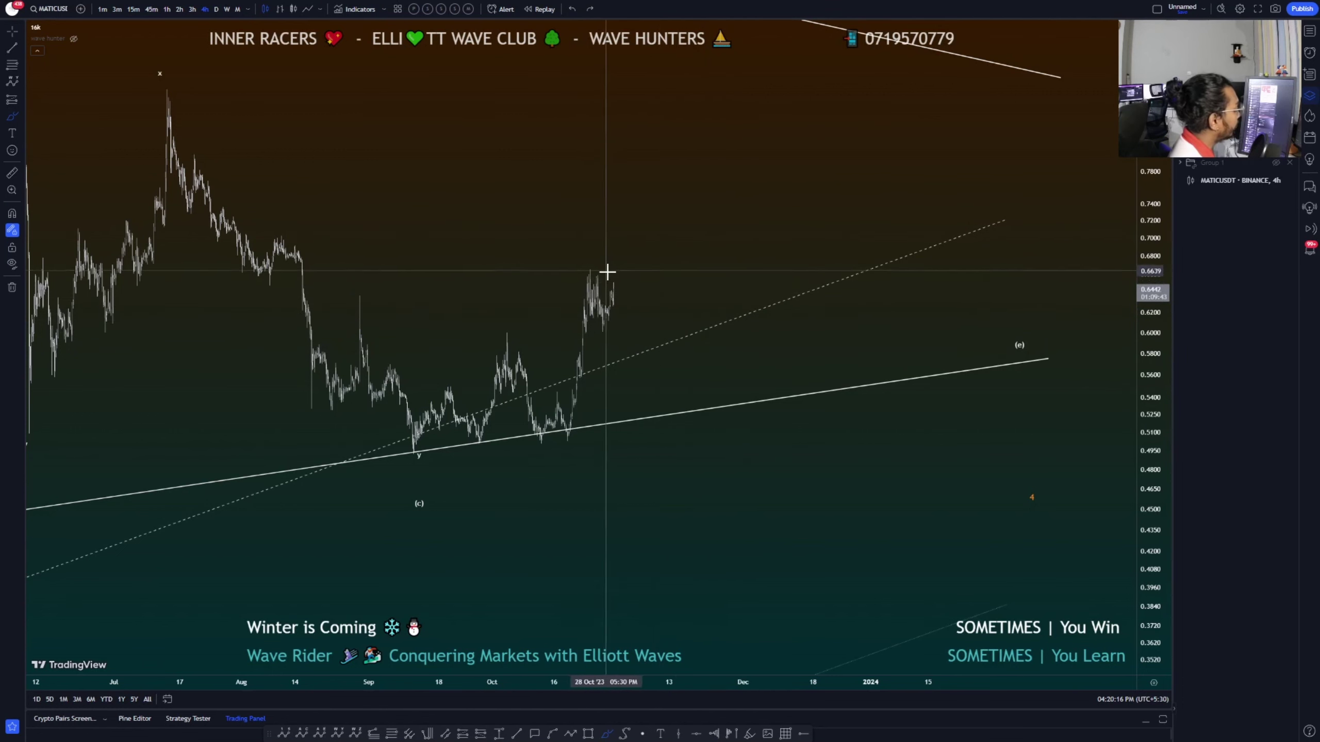
{"action": "mouse_move", "coordinate": [611, 288]}
{"action": "left_mouse_down"}
{"action": "mouse_move", "coordinate": [627, 242]}
{"action": "mouse_move", "coordinate": [606, 269]}
{"action": "left_mouse_up"}
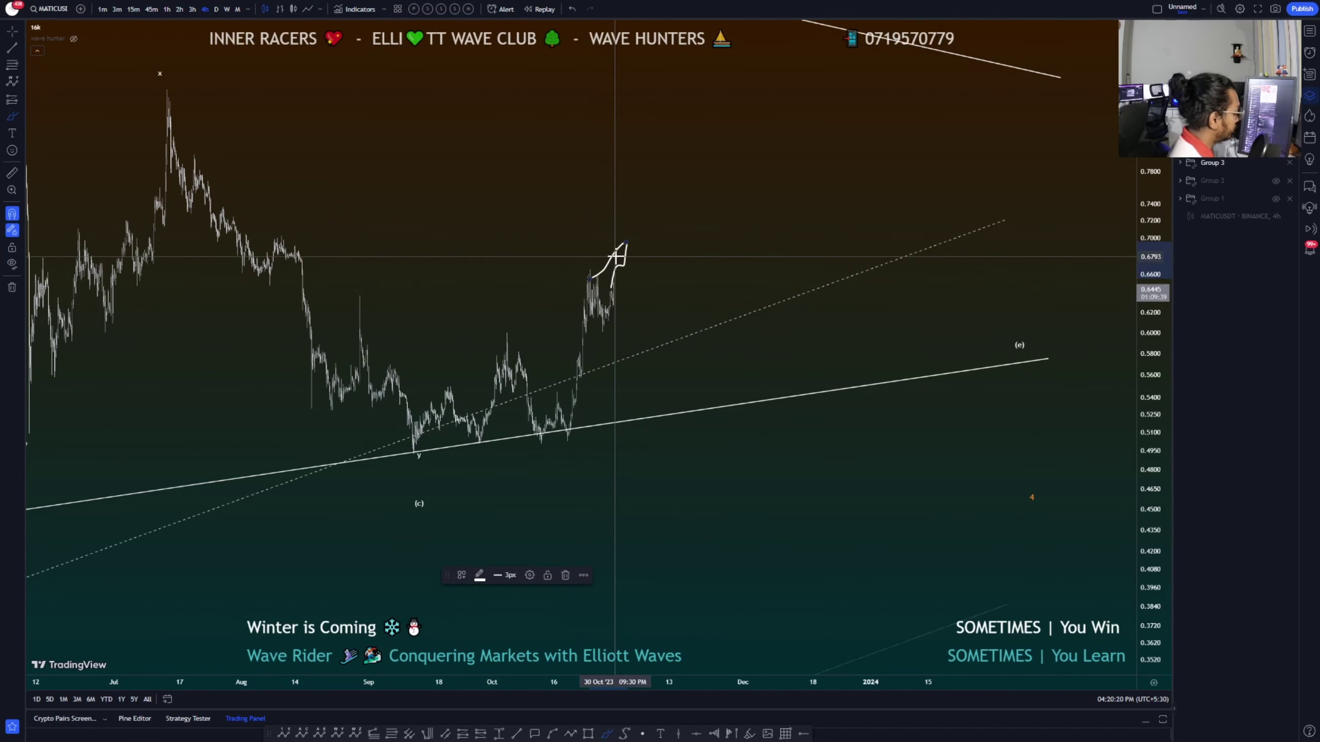
{"action": "key", "text": "ctrl+z"}
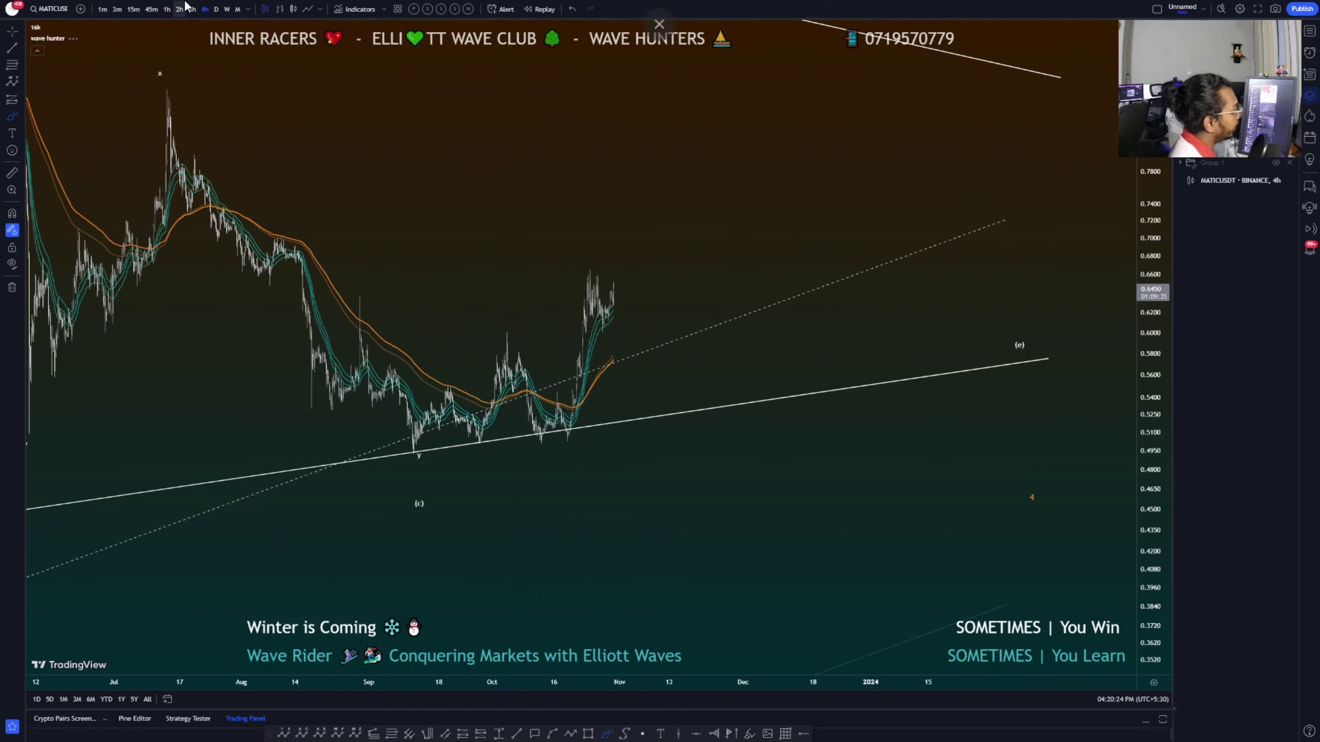
Switch the chart back to the daily timeframe and reset its view to the recent price action
{"action": "left_click", "coordinate": [215, 12]}
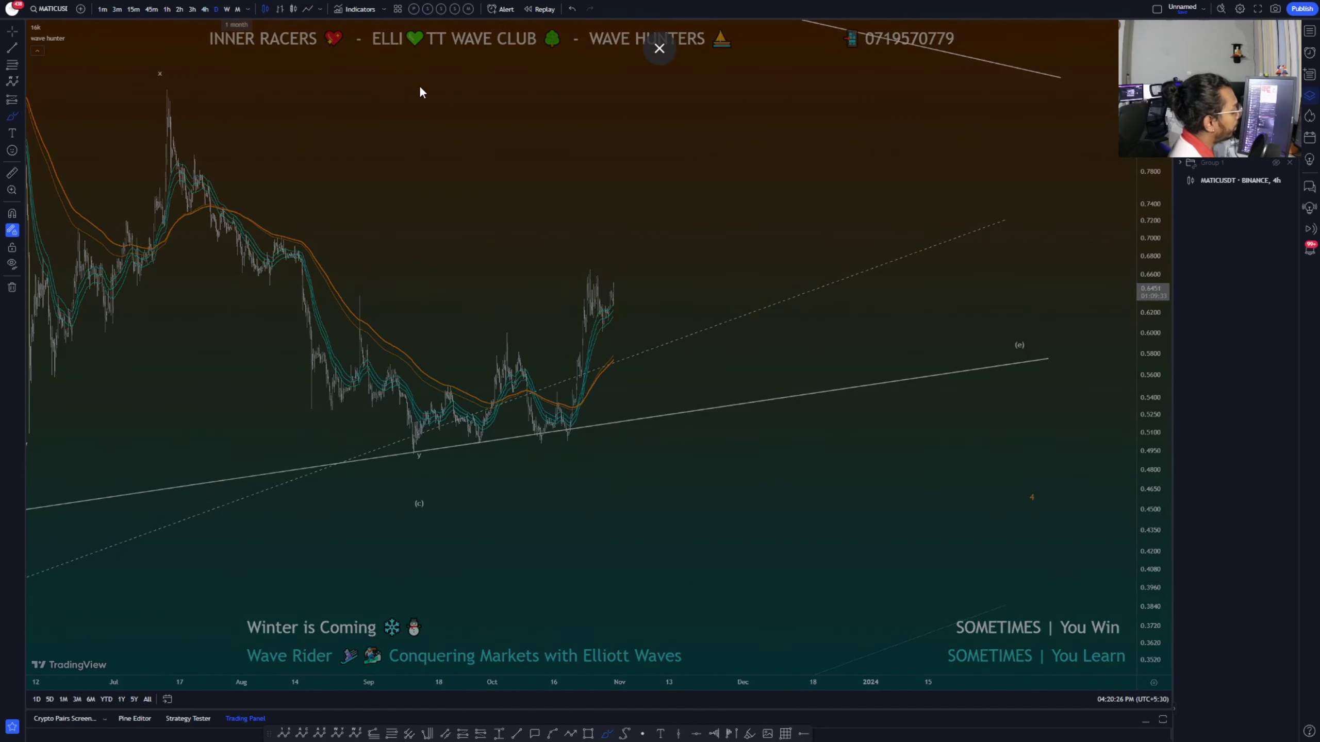
{"action": "right_click", "coordinate": [658, 164]}
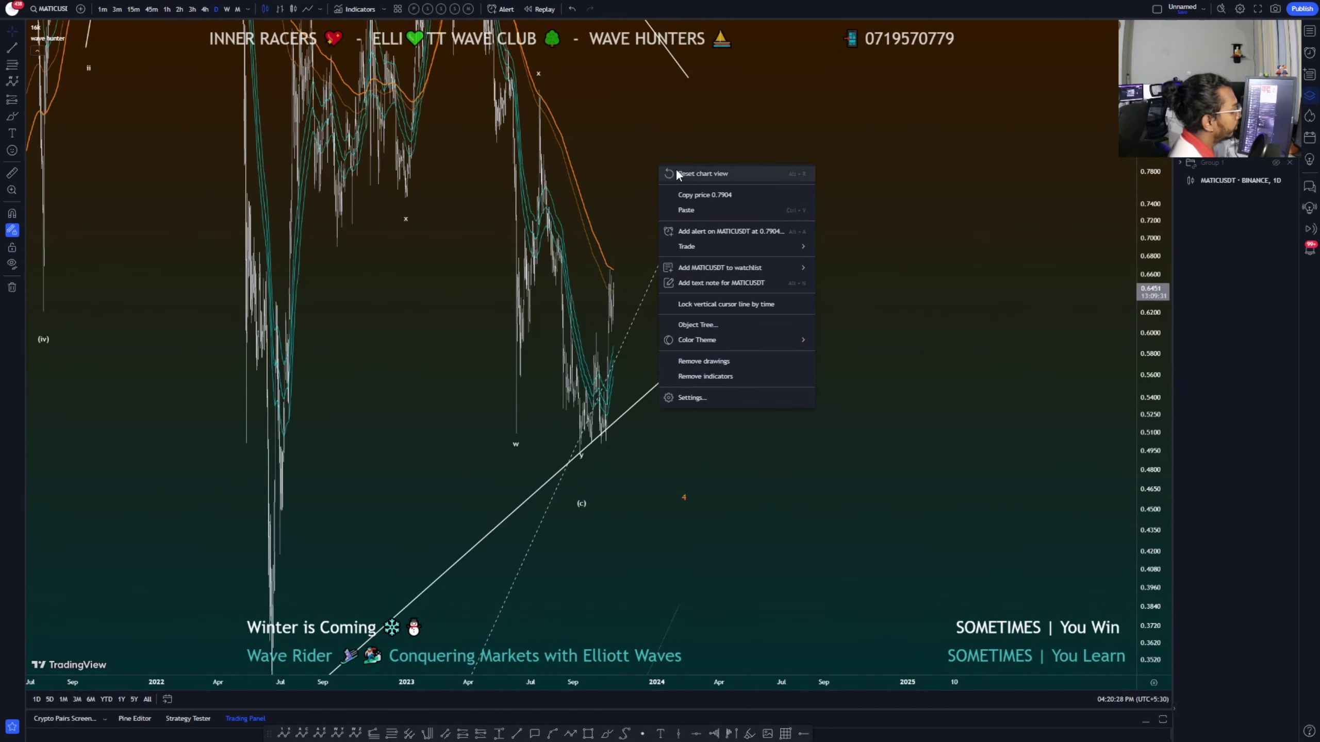
{"action": "left_click", "coordinate": [696, 176]}
{"action": "scroll", "coordinate": [920, 307], "scroll_direction": "down", "scroll_amount": 3}
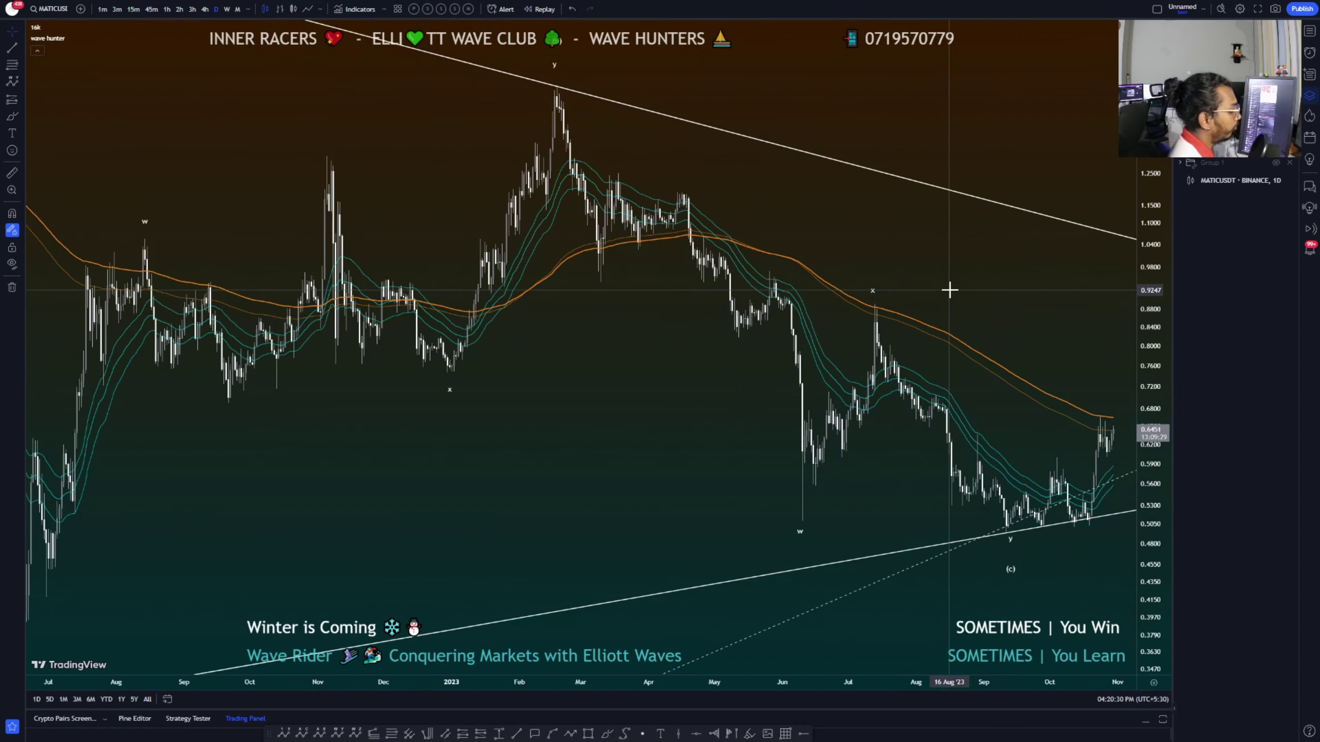
Examine the daily MATICUSDT triangle from its 2022 low through waves (b) and (c) to the projected (d) and (e) points
{"action": "left_click_drag", "start_coordinate": [949, 290], "coordinate": [633, 219]}
{"action": "scroll", "coordinate": [716, 434], "scroll_direction": "down", "scroll_amount": 2}
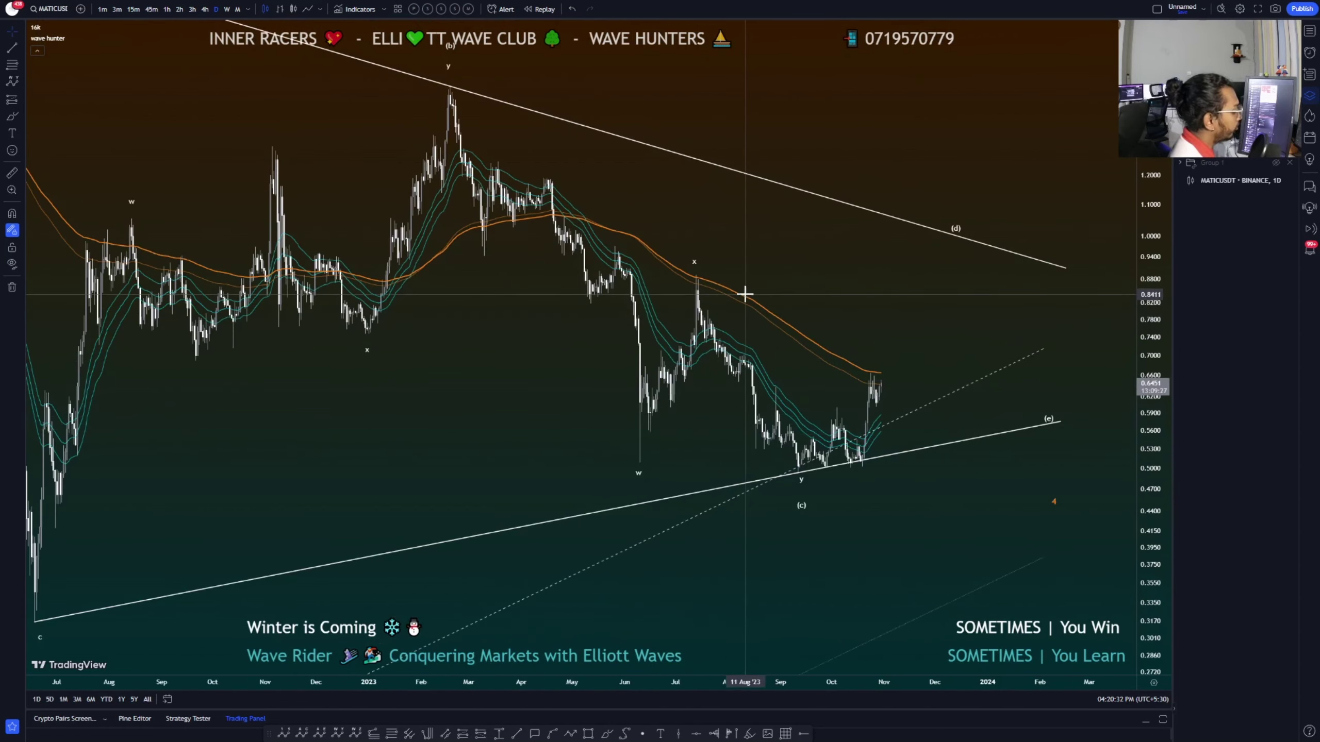
{"action": "scroll", "coordinate": [745, 295], "scroll_direction": "down", "scroll_amount": 5}
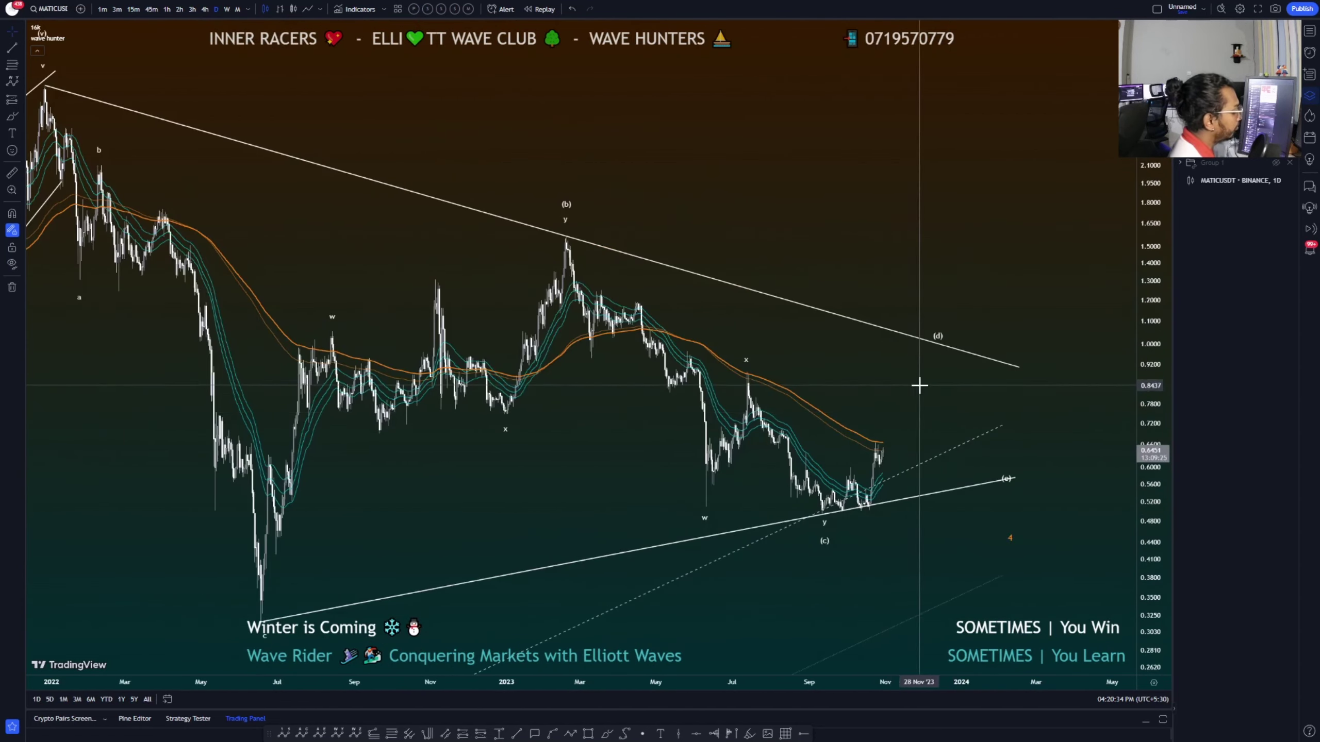
{"action": "left_click_drag", "start_coordinate": [919, 385], "coordinate": [830, 386]}
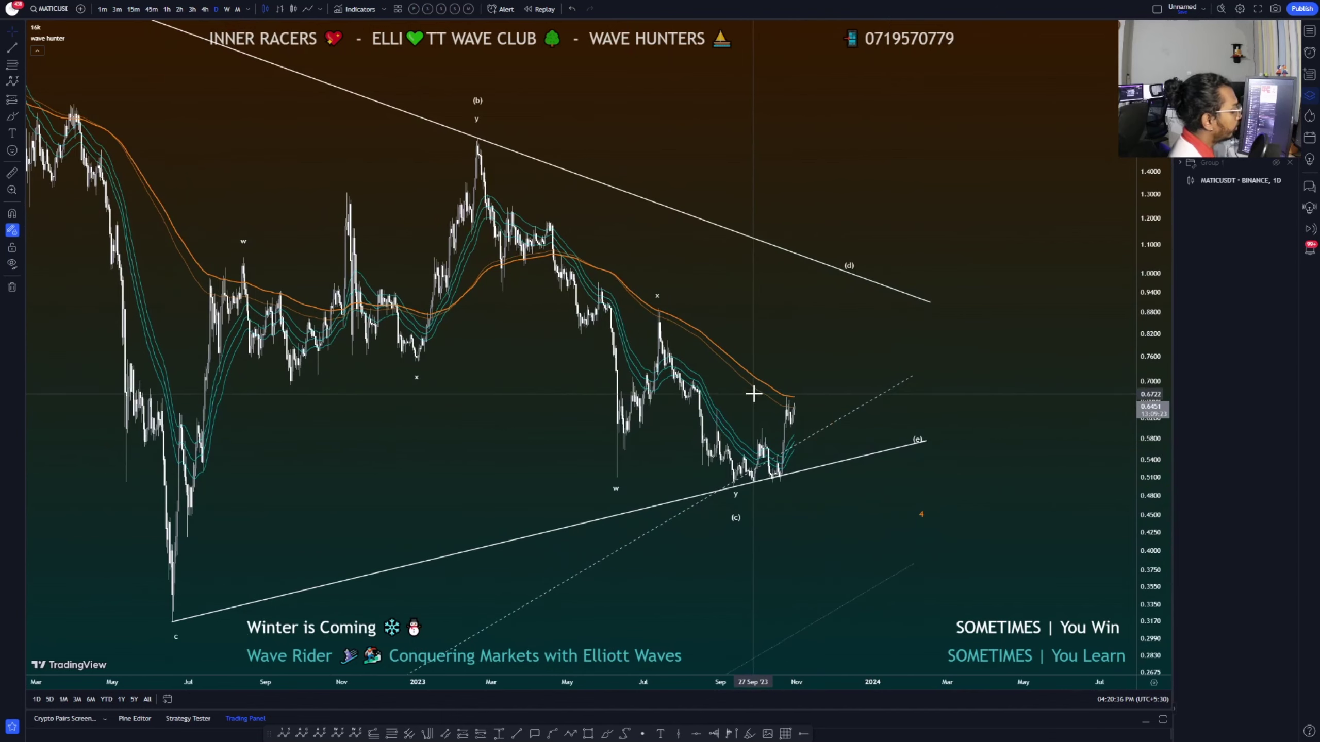
{"action": "left_click_drag", "start_coordinate": [632, 307], "coordinate": [730, 302]}
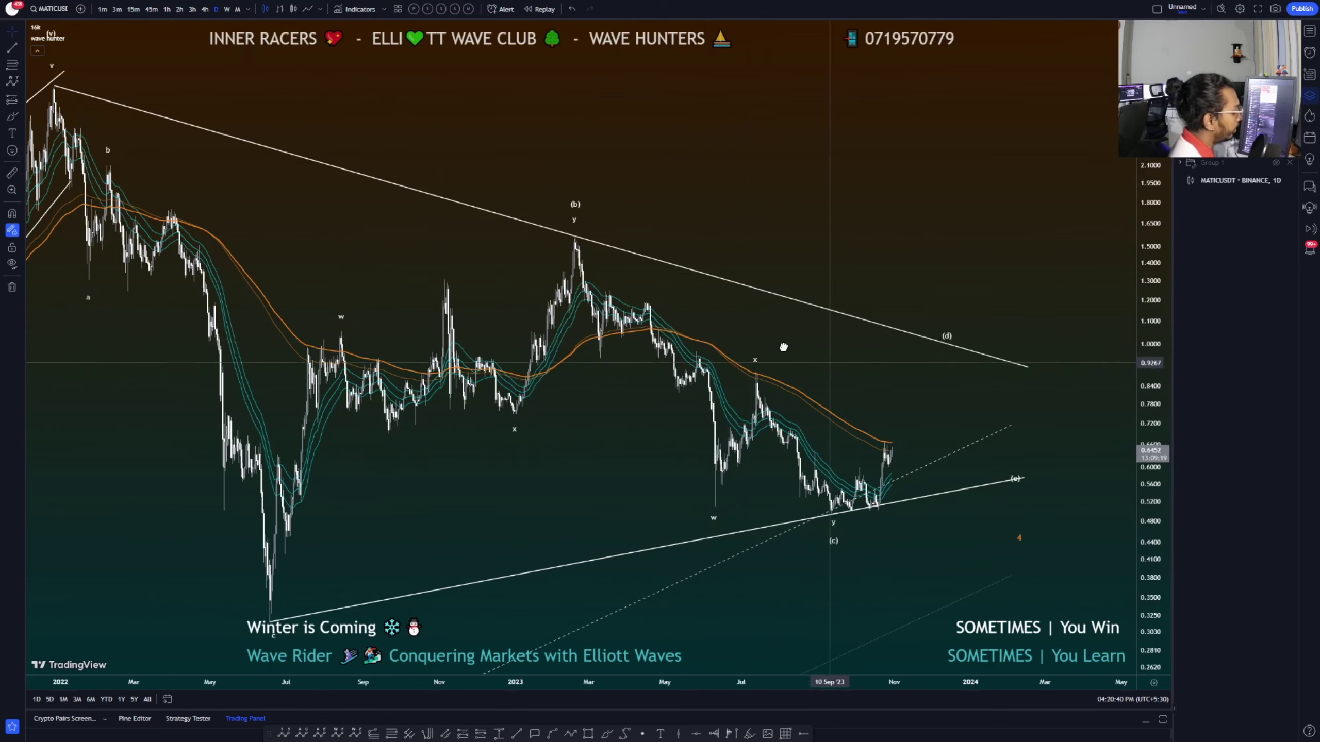
{"action": "left_click_drag", "start_coordinate": [891, 449], "coordinate": [800, 448]}
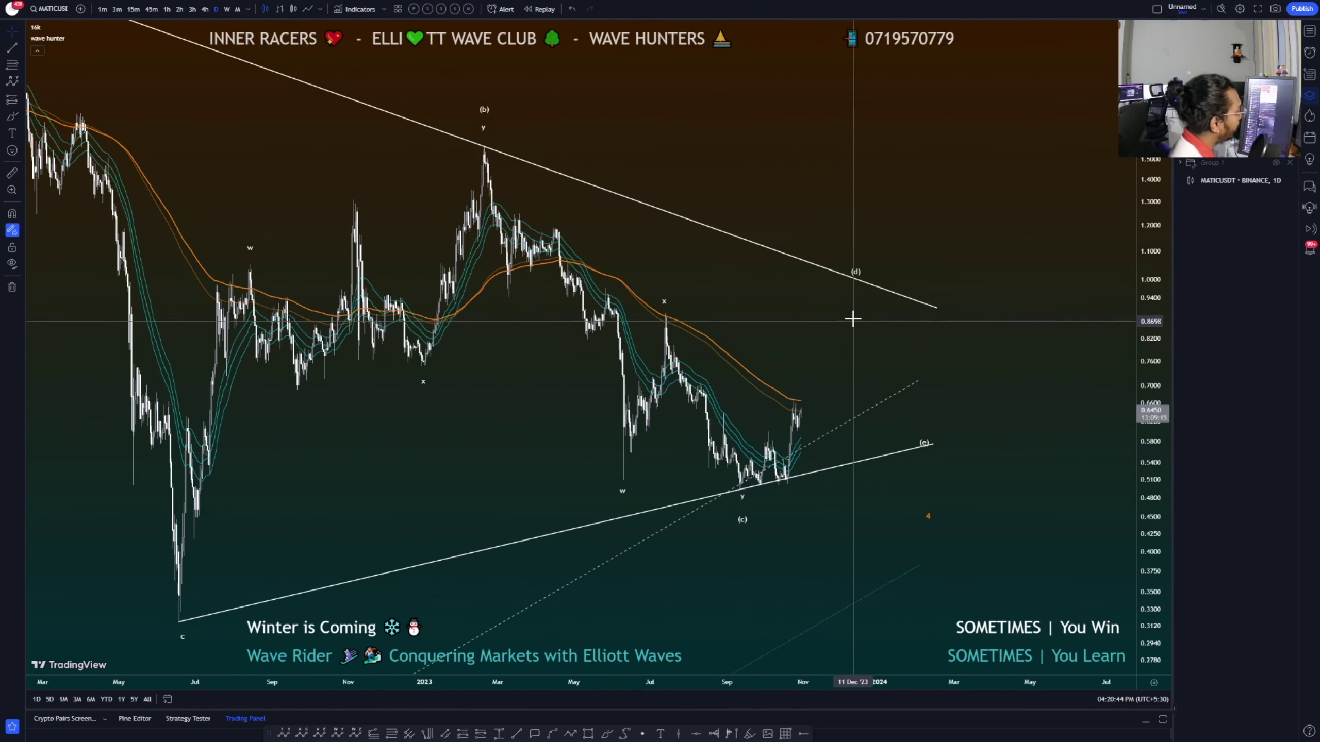
{"action": "left_click_drag", "start_coordinate": [852, 318], "coordinate": [798, 330]}
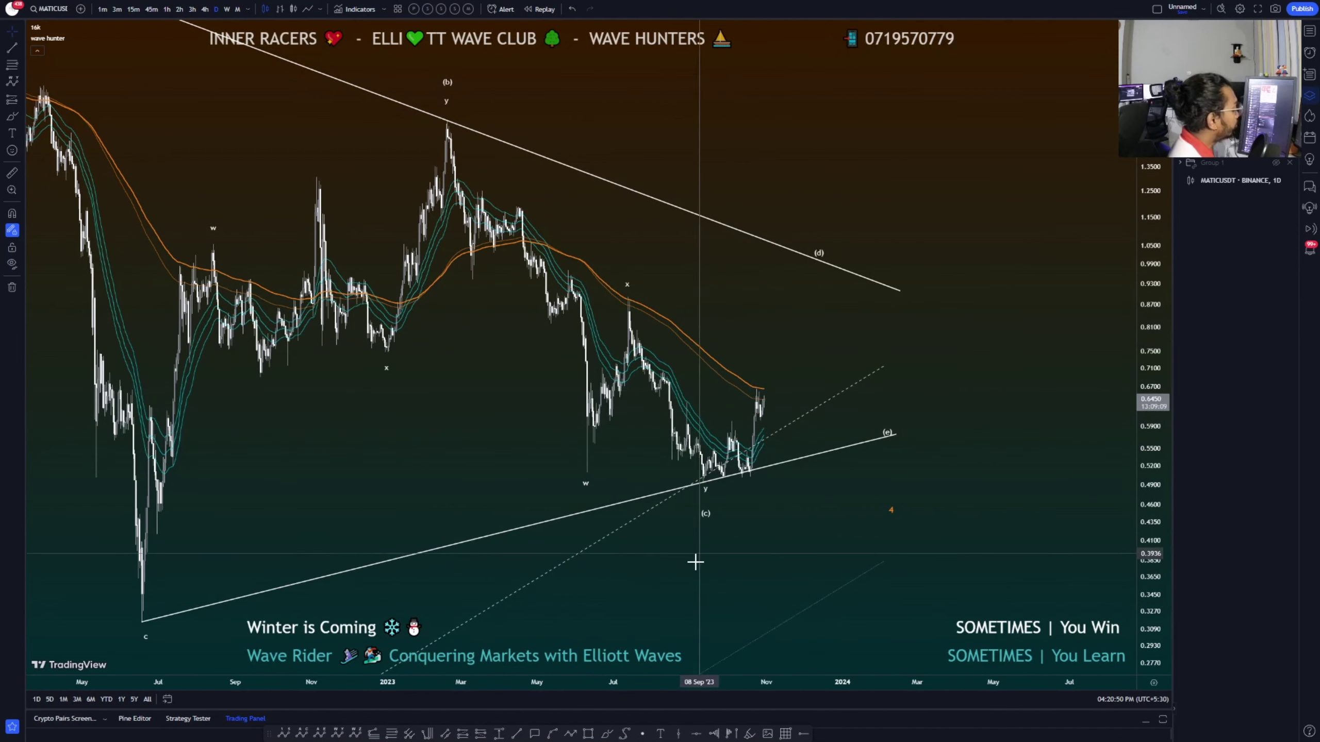
{"action": "scroll", "coordinate": [664, 528], "scroll_direction": "up", "scroll_amount": 2}
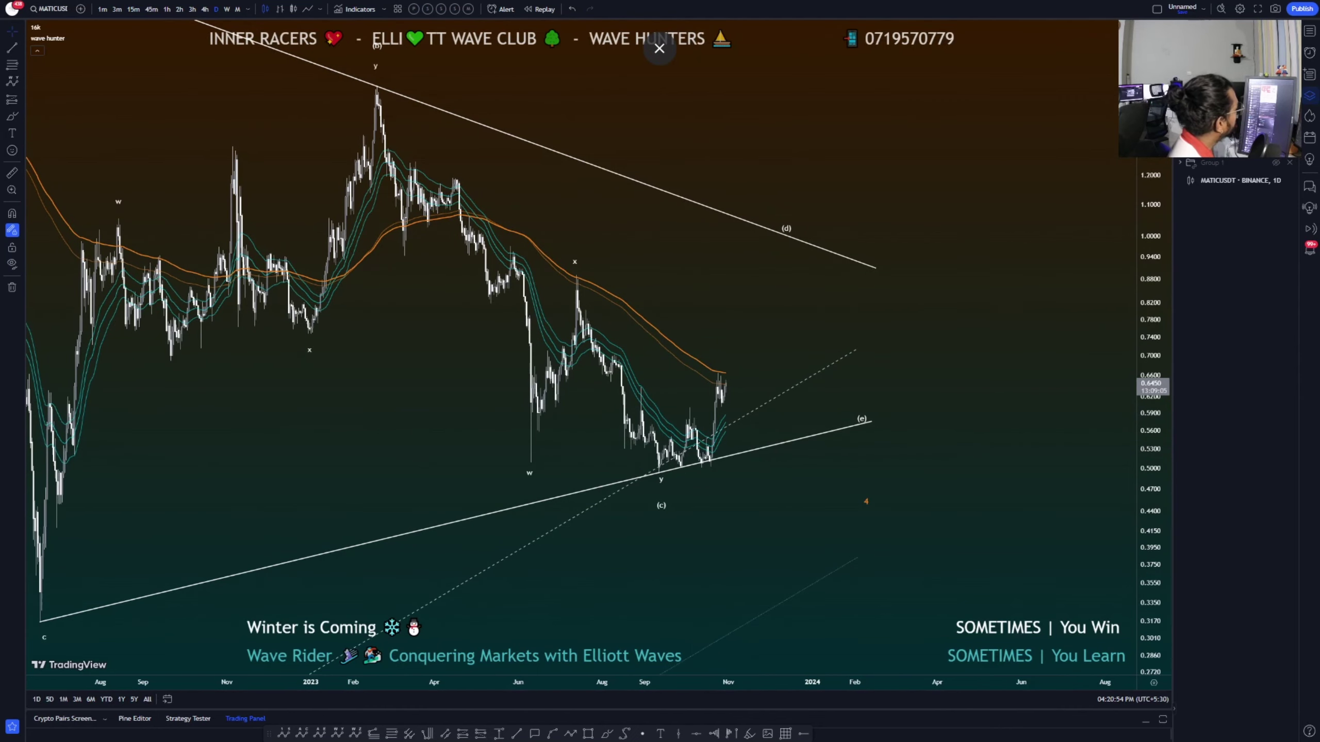
Switch to Telegram and open the October 30 Elliott Wave Online Mentorship poster from the Inner Racers channel in full view
{"action": "left_click", "coordinate": [440, 732]}
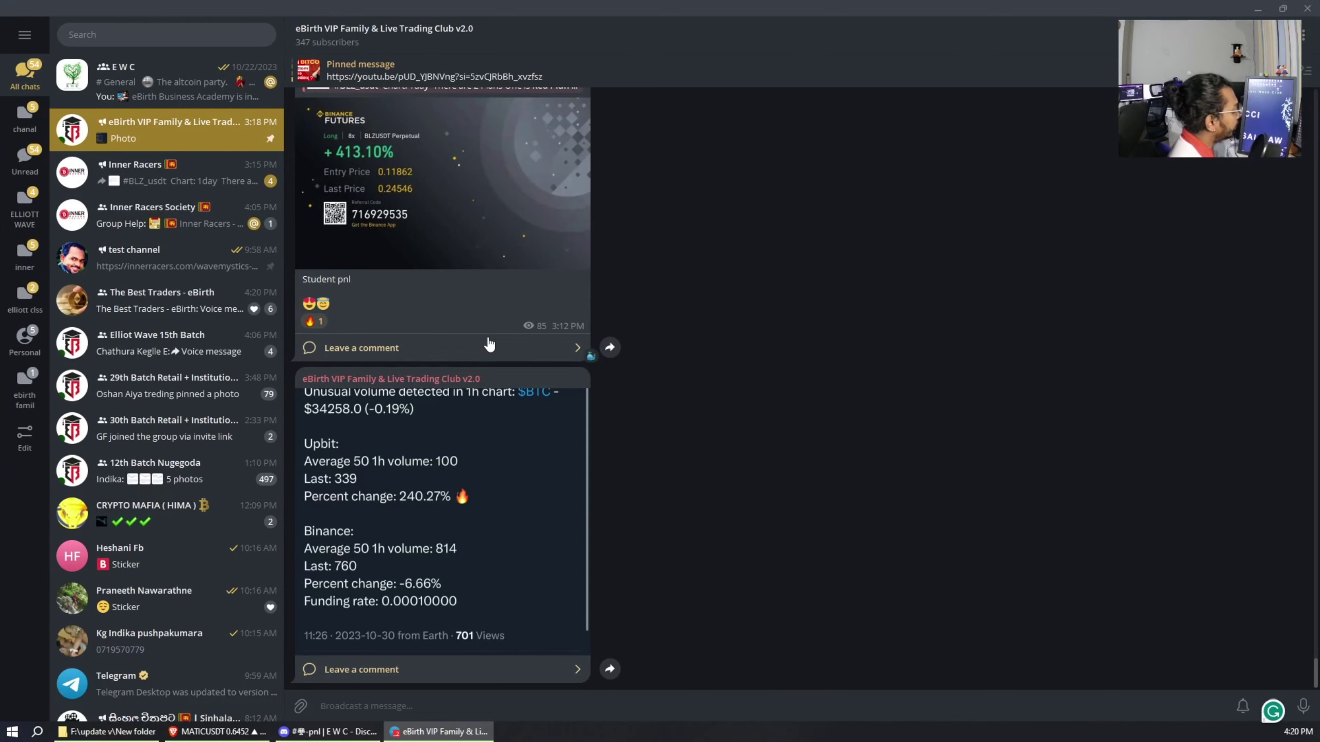
{"action": "scroll", "coordinate": [491, 353], "scroll_direction": "up", "scroll_amount": 3}
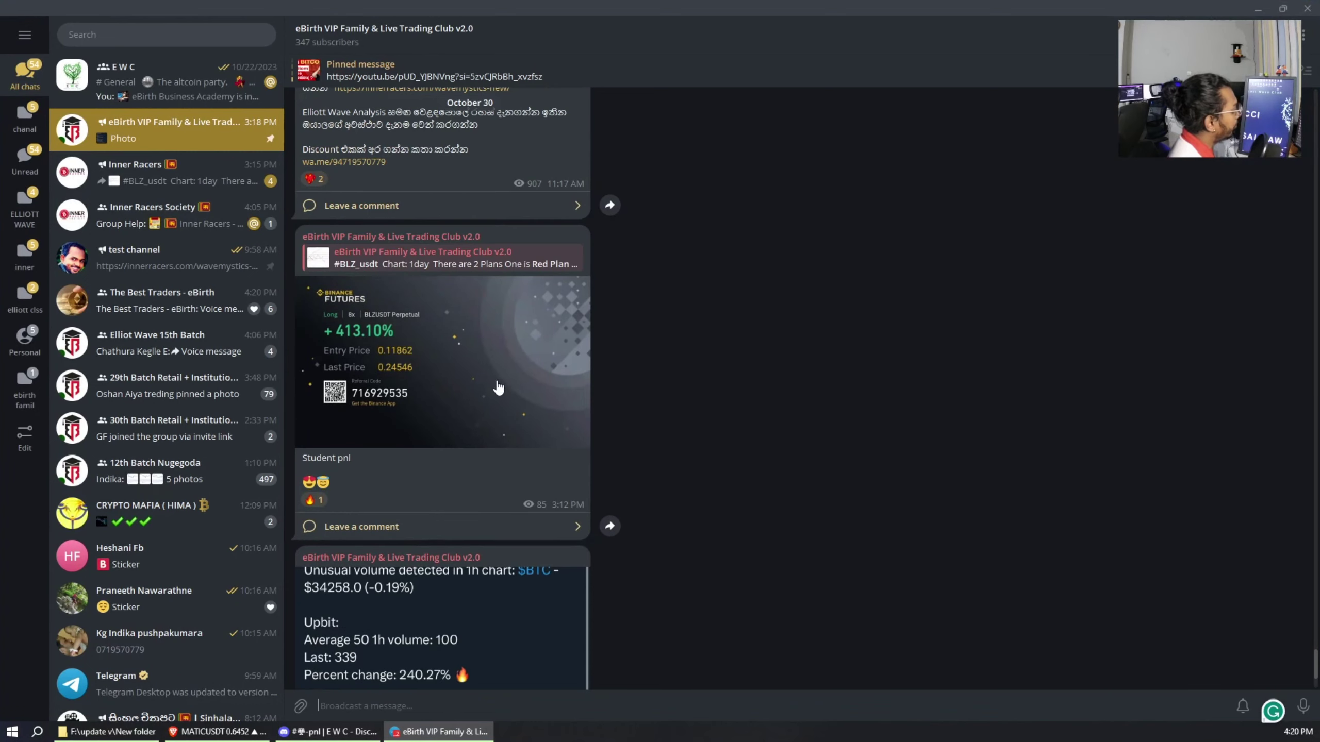
{"action": "left_click", "coordinate": [210, 178]}
{"action": "scroll", "coordinate": [478, 389], "scroll_direction": "up", "scroll_amount": 10}
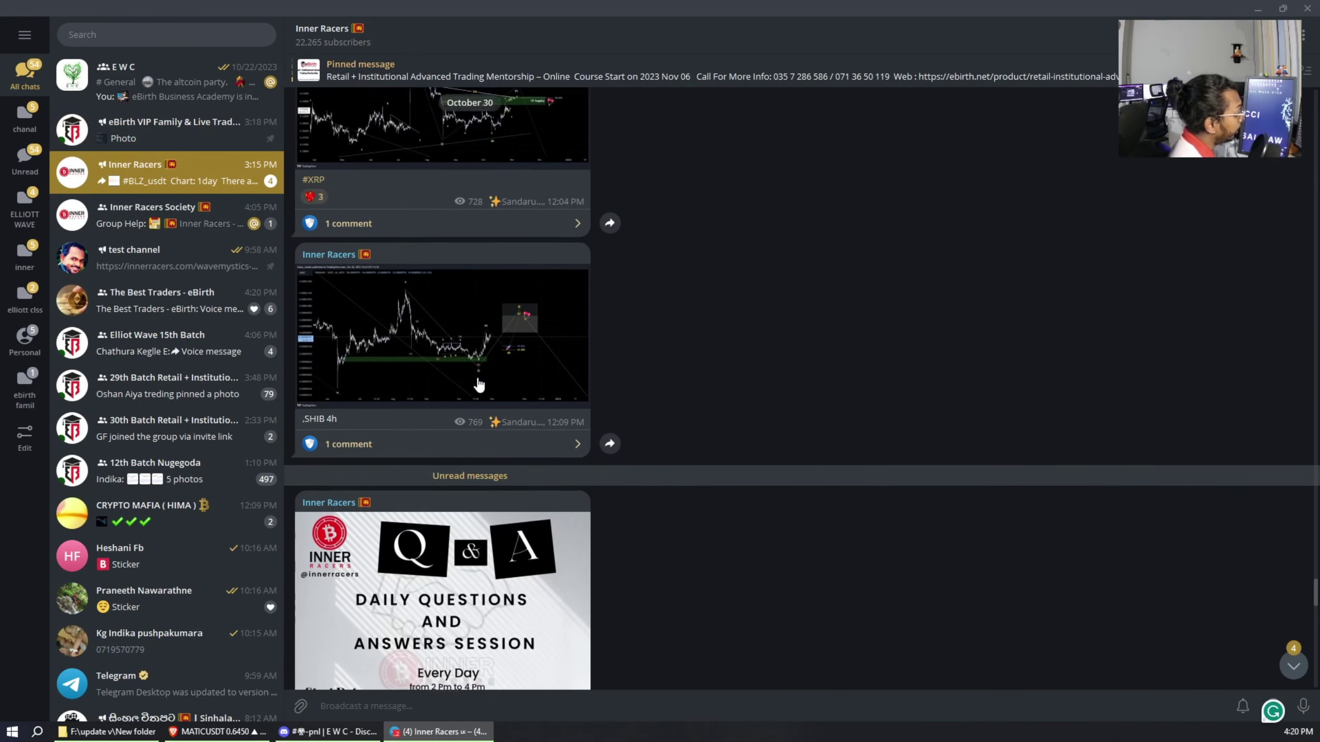
{"action": "scroll", "coordinate": [447, 332], "scroll_direction": "up", "scroll_amount": 10}
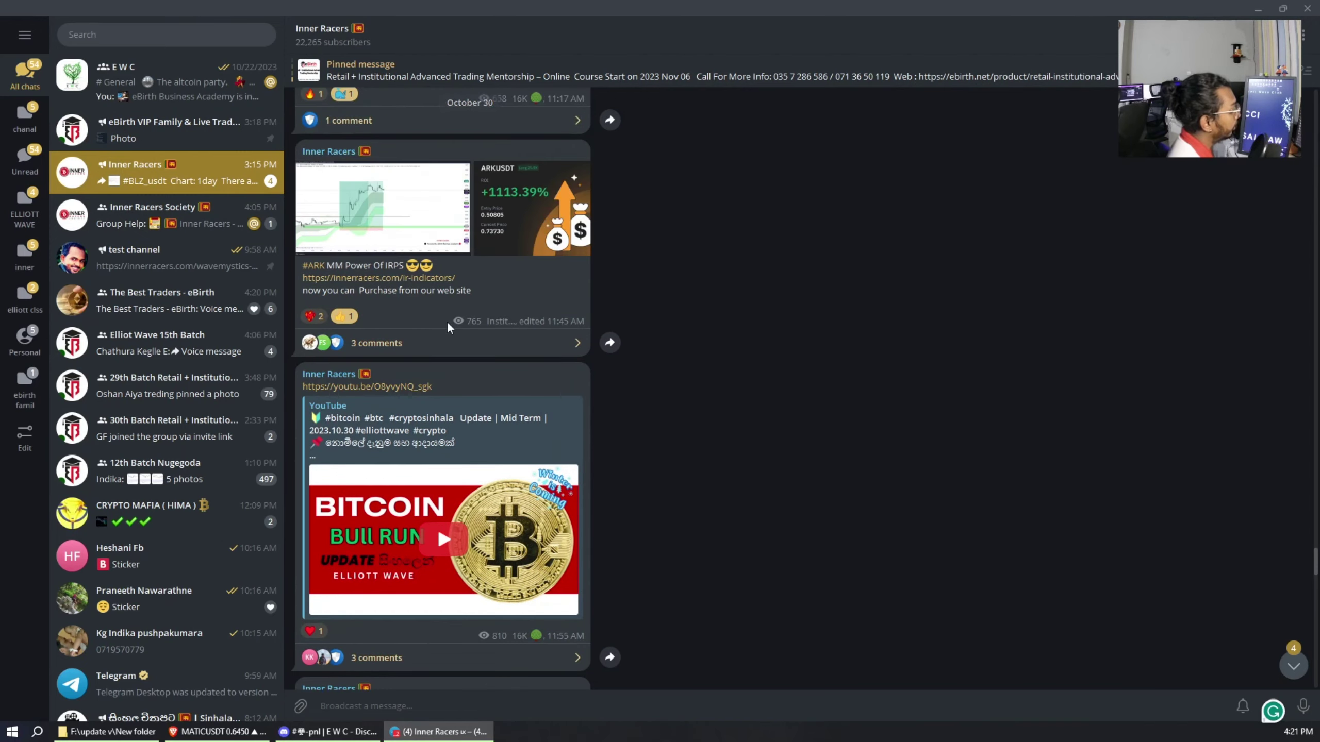
{"action": "scroll", "coordinate": [426, 326], "scroll_direction": "up", "scroll_amount": 5}
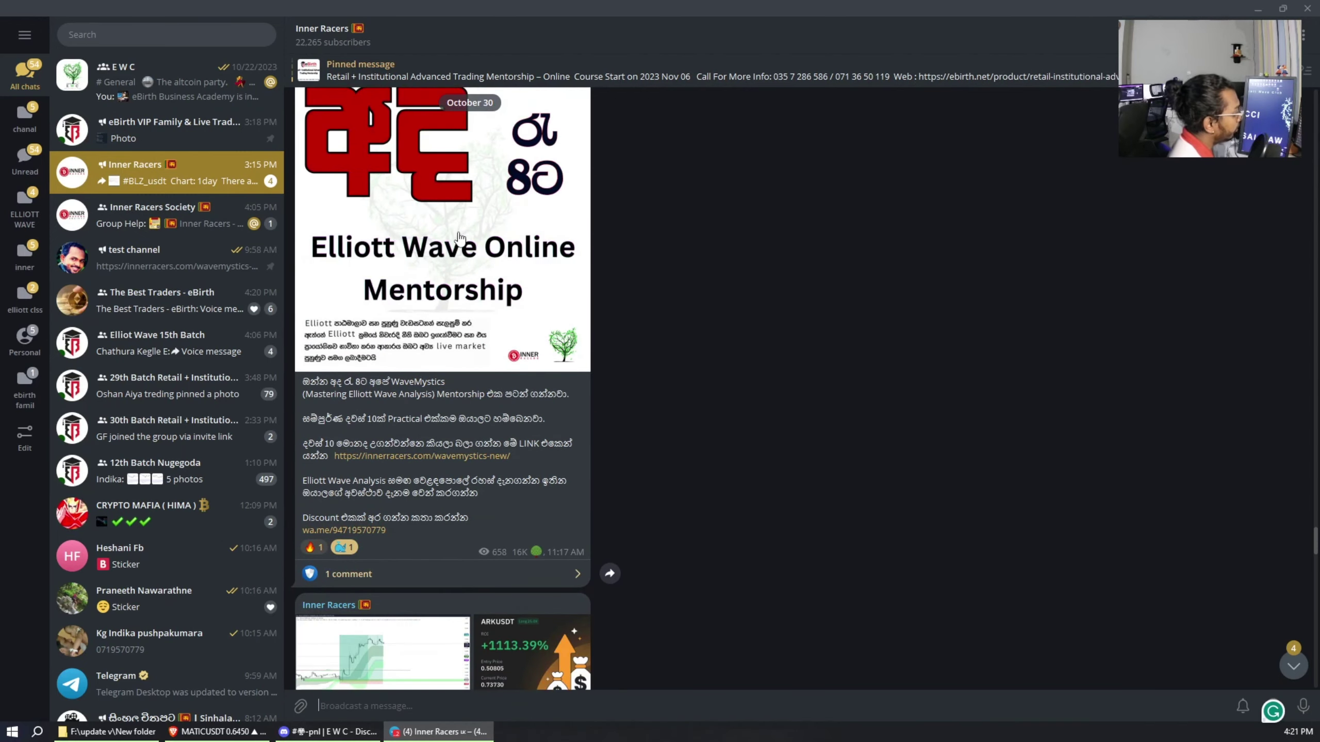
{"action": "left_click", "coordinate": [461, 235]}
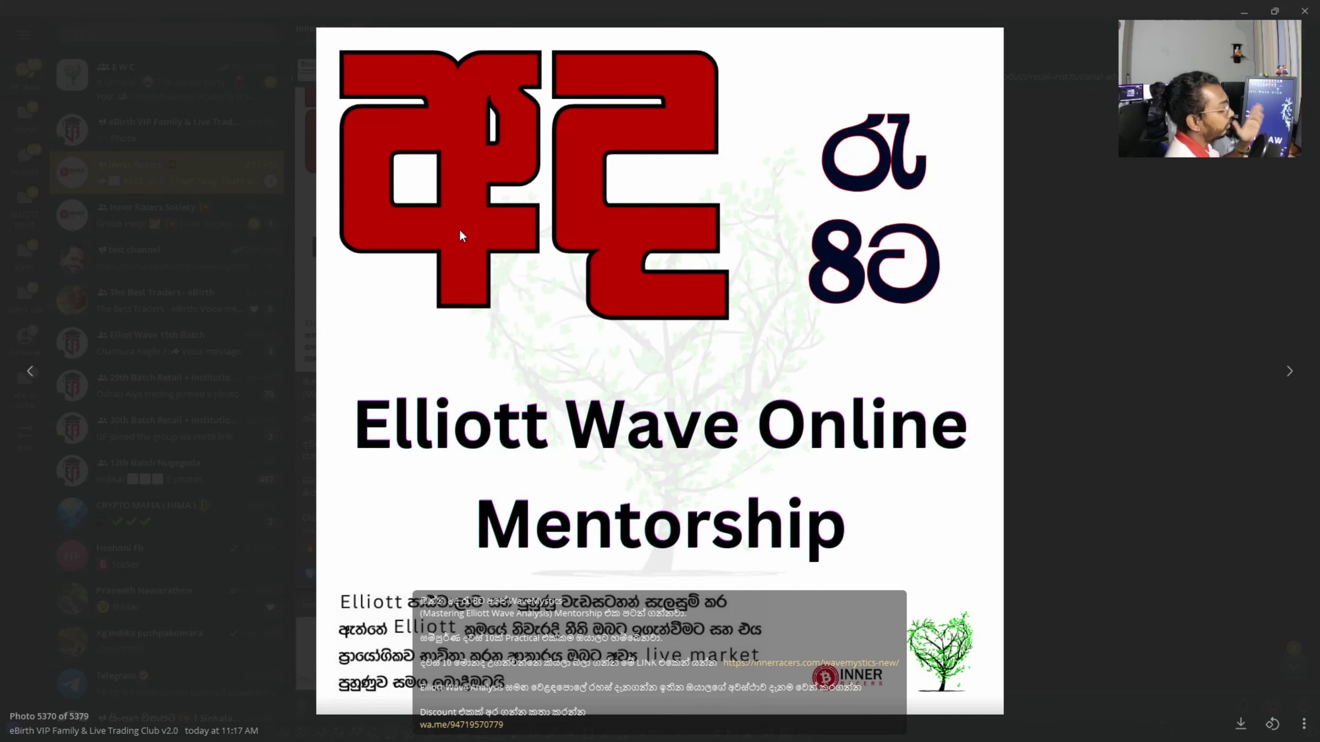